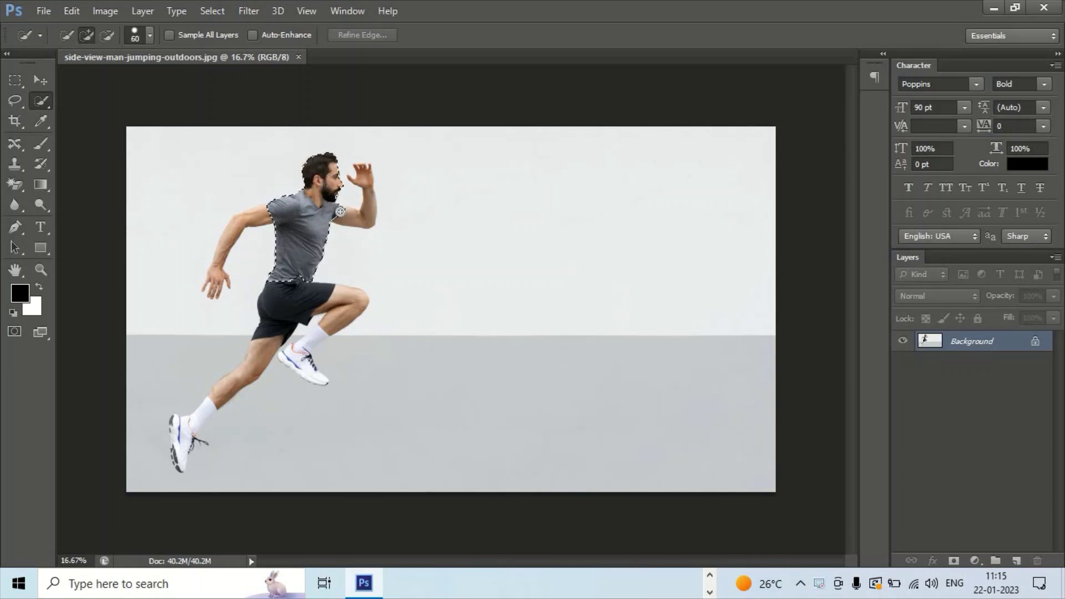
# - Extend the Quick Selection over the runner's arms, hands, shorts, front leg and front shoe
pyautogui.moveTo(354, 218); pyautogui.dragTo(353, 219)
pyautogui.click(241, 223)
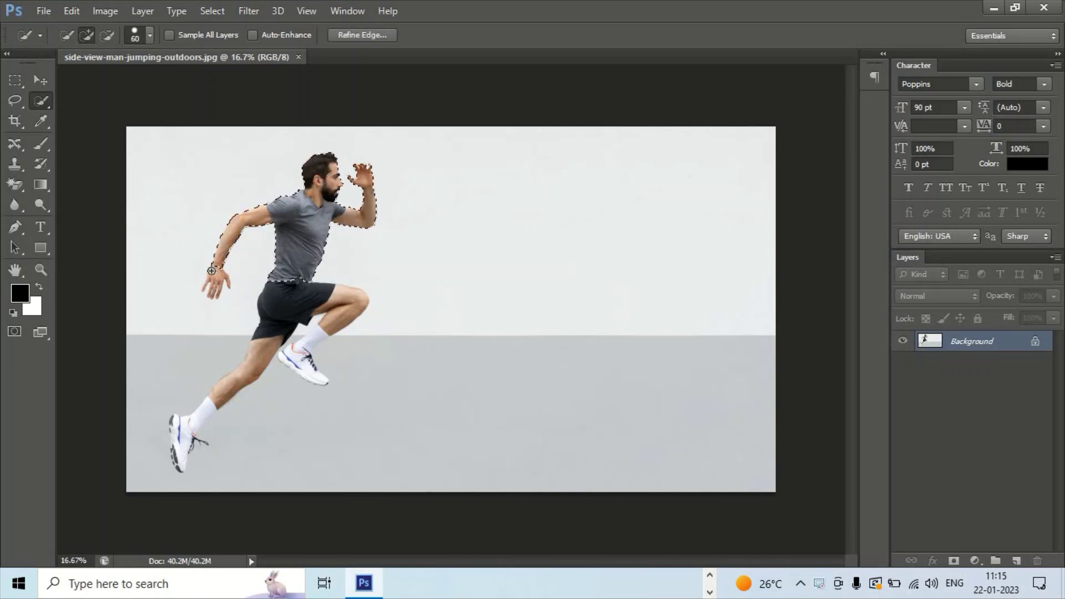
pyautogui.moveTo(211, 271)
pyautogui.mouseDown()
pyautogui.moveTo(186, 328)
pyautogui.moveTo(268, 294)
pyautogui.moveTo(293, 298)
pyautogui.moveTo(300, 313)
pyautogui.moveTo(216, 373)
pyautogui.moveTo(245, 409)
pyautogui.mouseUp()
# - Subtract the background gap between the shorts and the front sock from the selection, using a brush size of 35
pyautogui.hotkey('ctrl', '+')
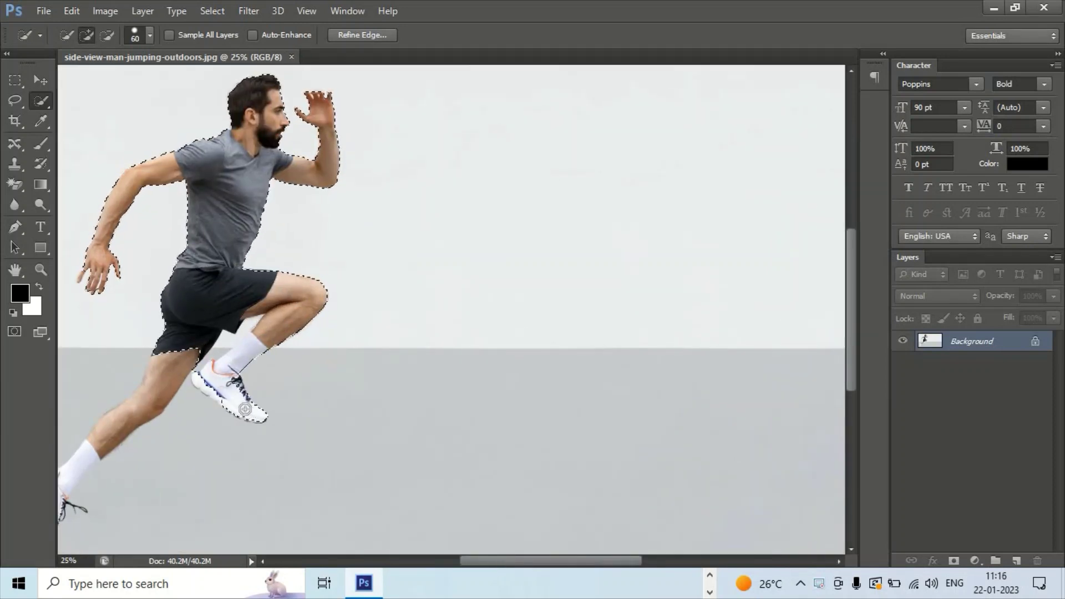
pyautogui.hotkey('ctrl', '+')
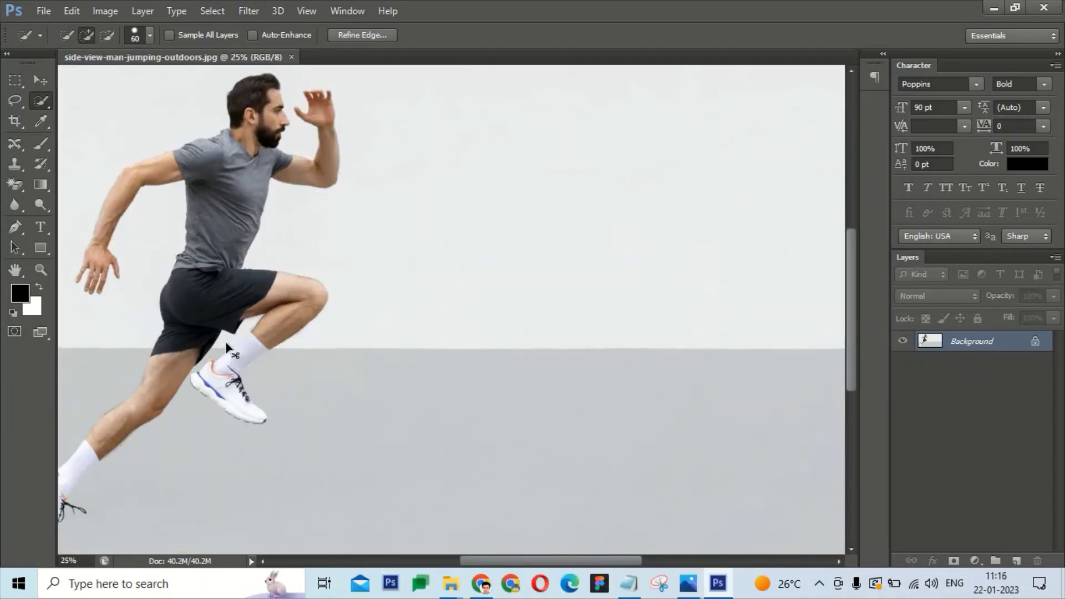
pyautogui.hotkey('ctrl', '+')
pyautogui.moveTo(228, 343)
pyautogui.mouseDown()
pyautogui.moveTo(405, 276)
pyautogui.moveTo(503, 306)
pyautogui.mouseUp()
pyautogui.press('[')
pyautogui.press('[')
pyautogui.press('[')
pyautogui.press('[')
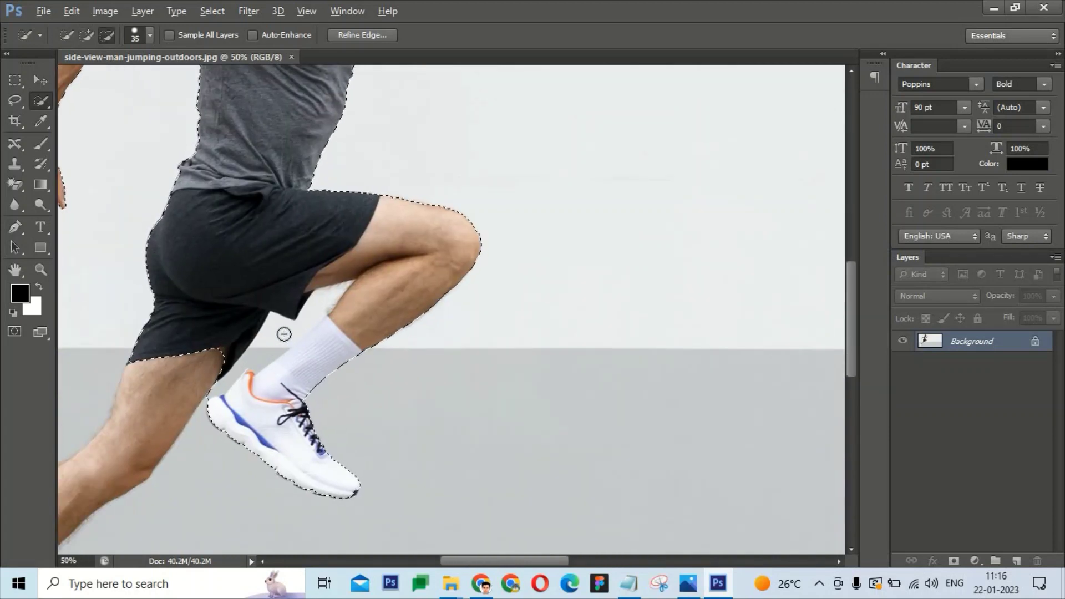
pyautogui.moveTo(284, 334)
pyautogui.mouseDown()
pyautogui.moveTo(257, 352)
pyautogui.moveTo(304, 324)
pyautogui.moveTo(248, 362)
pyautogui.mouseUp()
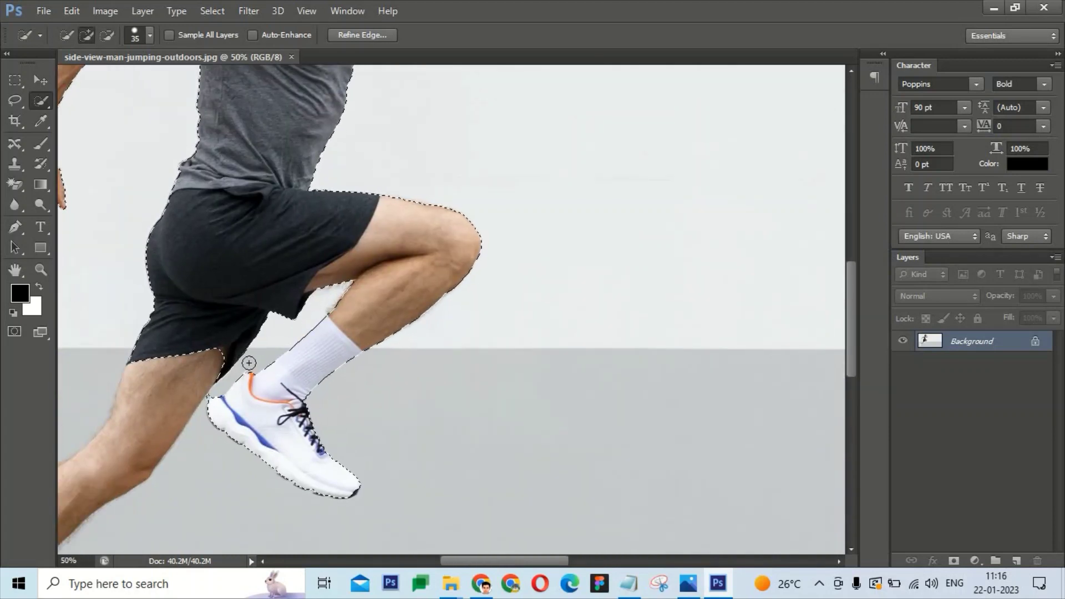
# - Add the runner's back leg, sock and whole back shoe down to the toe to the selection
pyautogui.moveTo(200, 400)
pyautogui.mouseDown()
pyautogui.moveTo(430, 222)
pyautogui.moveTo(292, 312)
pyautogui.moveTo(143, 469)
pyautogui.moveTo(124, 435)
pyautogui.moveTo(134, 537)
pyautogui.mouseUp()
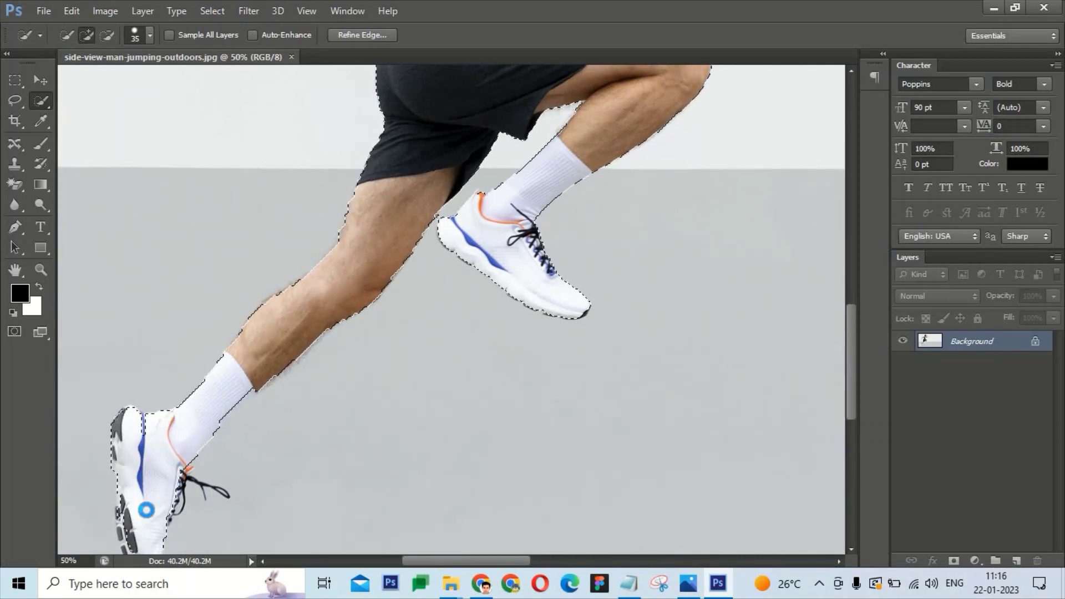
pyautogui.moveTo(160, 489); pyautogui.dragTo(173, 389)
pyautogui.moveTo(158, 464); pyautogui.dragTo(135, 356)
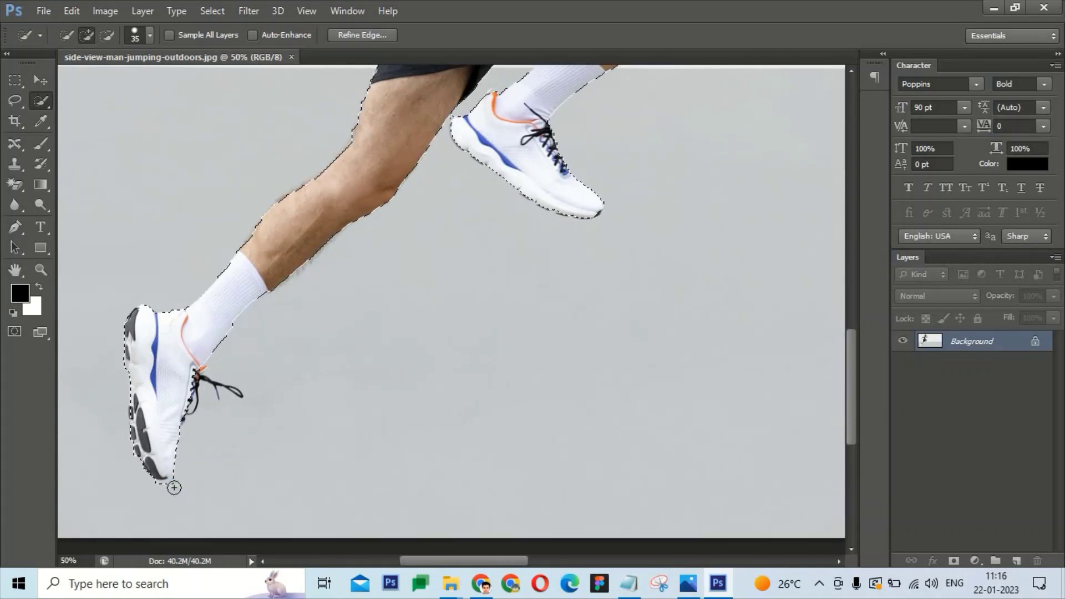
pyautogui.moveTo(173, 486); pyautogui.dragTo(164, 489)
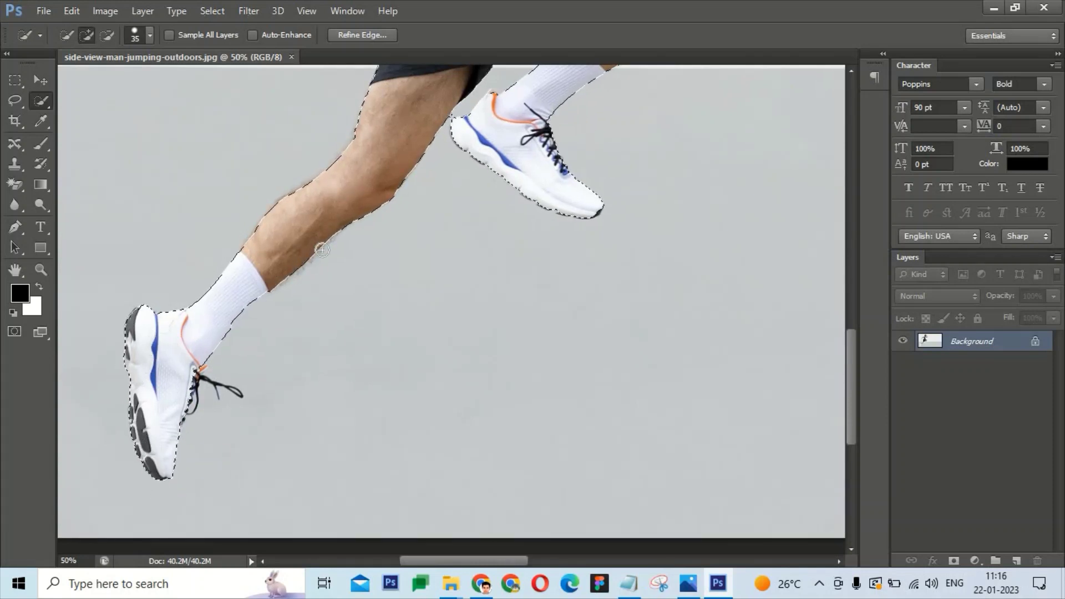
# - Reduce the selection brush to size 10 and subtract the background sliver between the front shoe's heel and the back leg
pyautogui.moveTo(355, 224); pyautogui.dragTo(260, 415)
pyautogui.press('[')
pyautogui.press('[')
pyautogui.press('[')
pyautogui.press('[')
pyautogui.press('[')
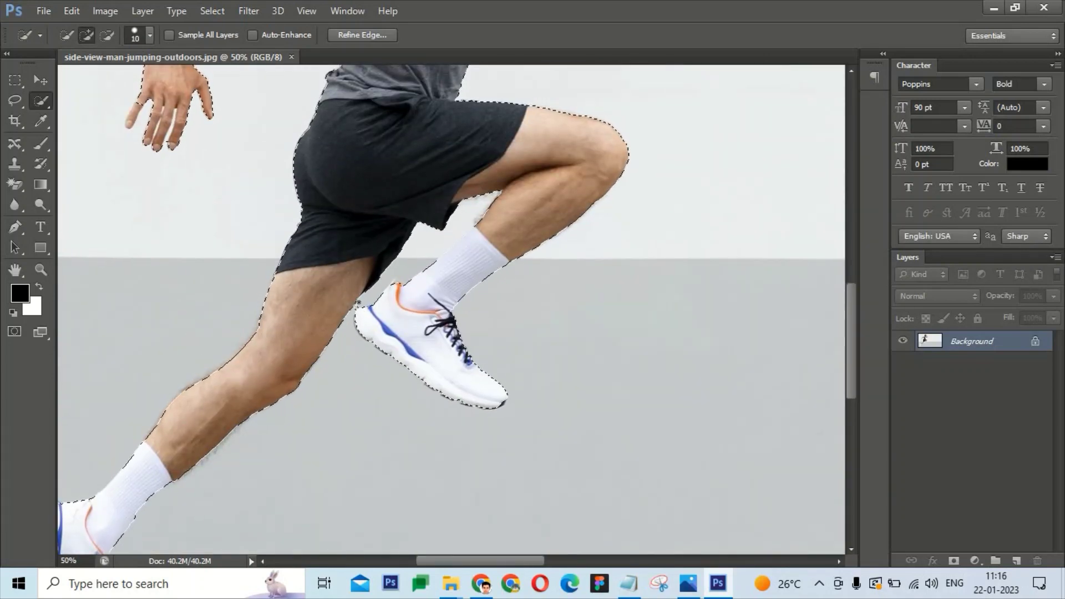
pyautogui.keyDown('alt'); pyautogui.click(353, 308); pyautogui.keyUp('alt')
# - Copy the selected runner from the Background onto a new layer
pyautogui.hotkey('ctrl', '-')
pyautogui.hotkey('ctrl', '-')
pyautogui.hotkey('ctrl', 'j')
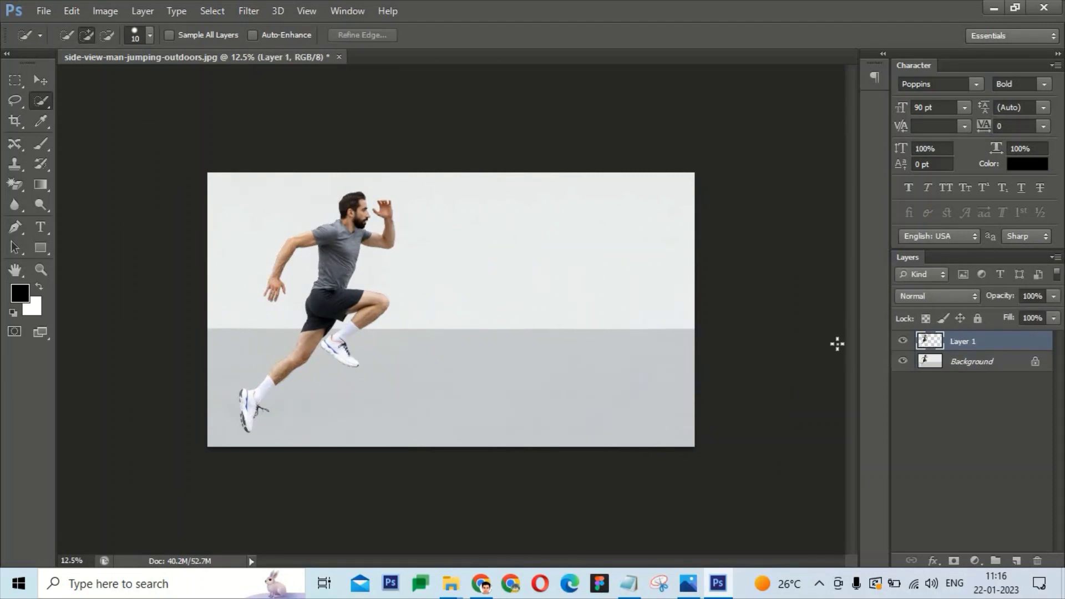
pyautogui.click(40, 80)
pyautogui.rightClick(344, 257)
pyautogui.click(366, 268)
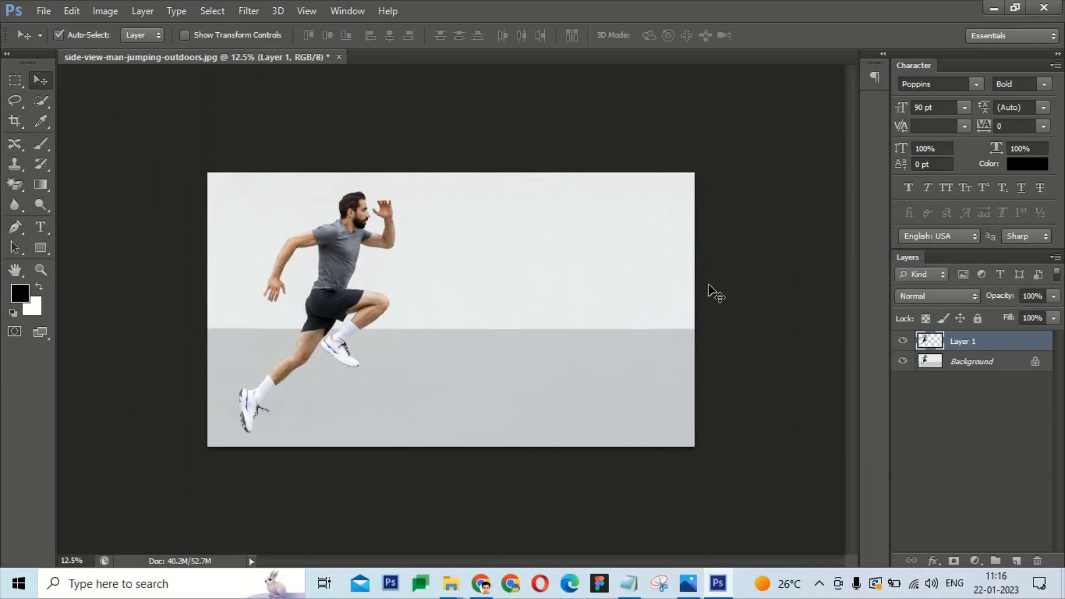
pyautogui.hotkey('ctrl', 't')
pyautogui.rightClick(341, 255)
pyautogui.press('Escape')
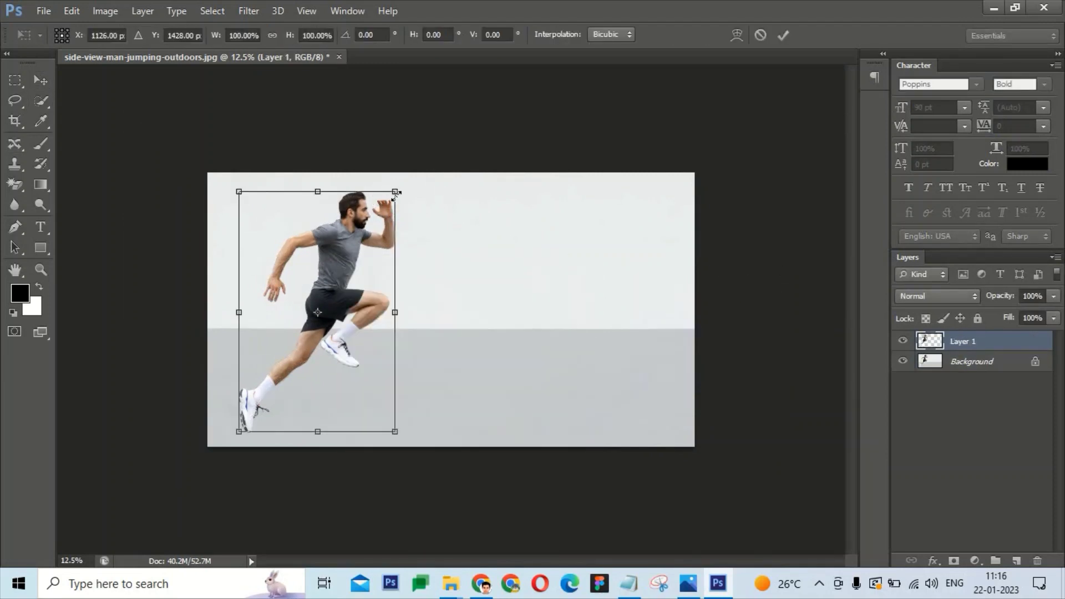
pyautogui.moveTo(395, 191); pyautogui.dragTo(488, 306)
pyautogui.hotkey('ctrl', 's')
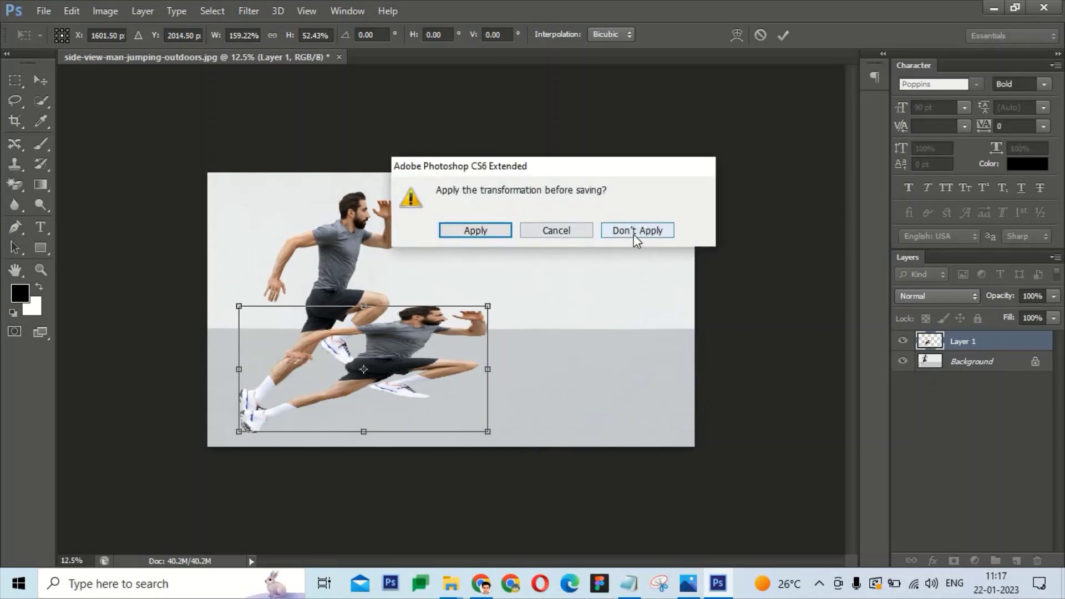
pyautogui.click(637, 229)
pyautogui.click(717, 371)
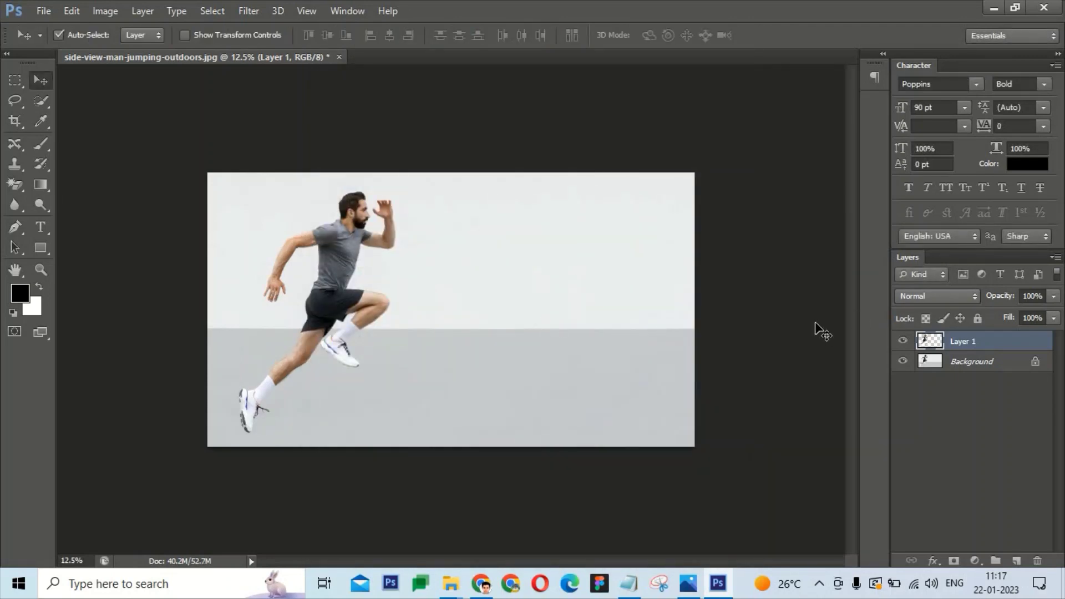
pyautogui.hotkey('ctrl', 't')
pyautogui.rightClick(342, 269)
pyautogui.click(383, 388)
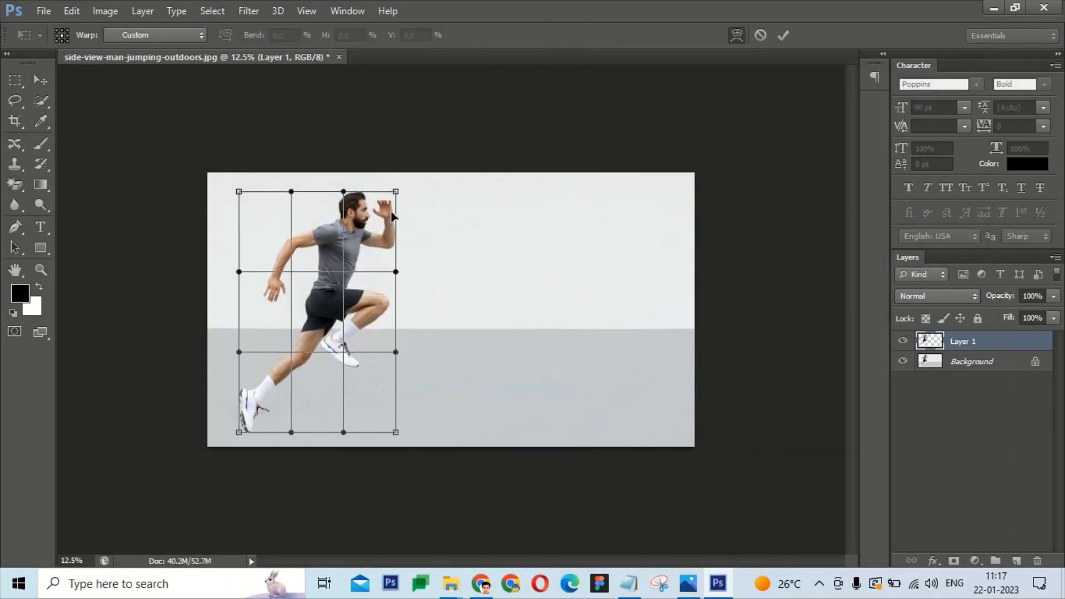
pyautogui.moveTo(356, 216)
pyautogui.mouseDown()
pyautogui.moveTo(384, 236)
pyautogui.moveTo(351, 226)
pyautogui.mouseUp()
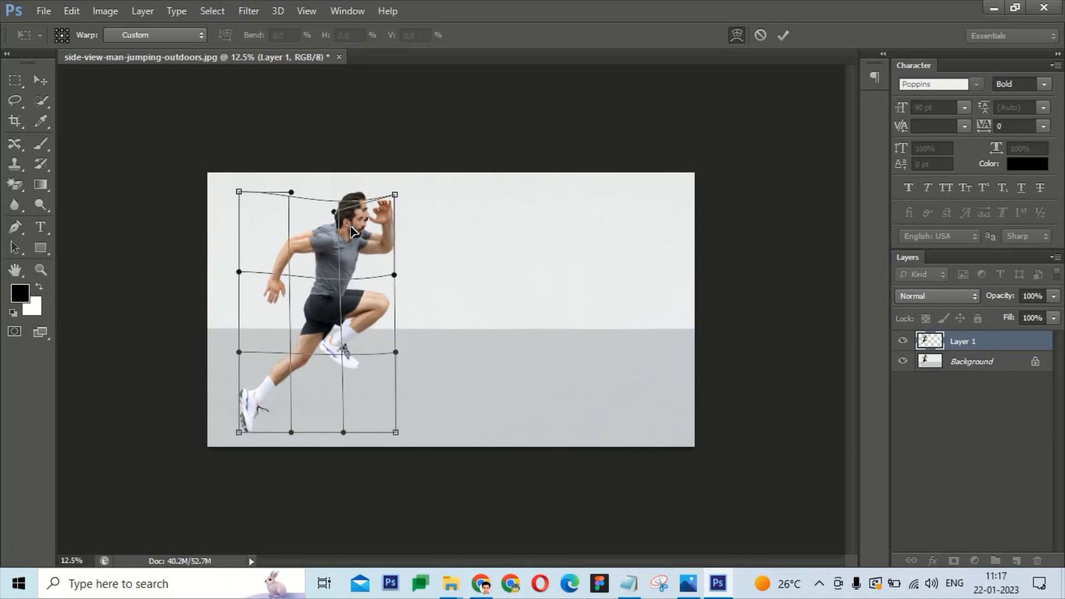
pyautogui.hotkey('ctrl', 'z')
pyautogui.press('Escape')
# - Rotate the runner cutout about 25.89° clockwise and move it so its back foot meets the original's
pyautogui.hotkey('ctrl', 't')
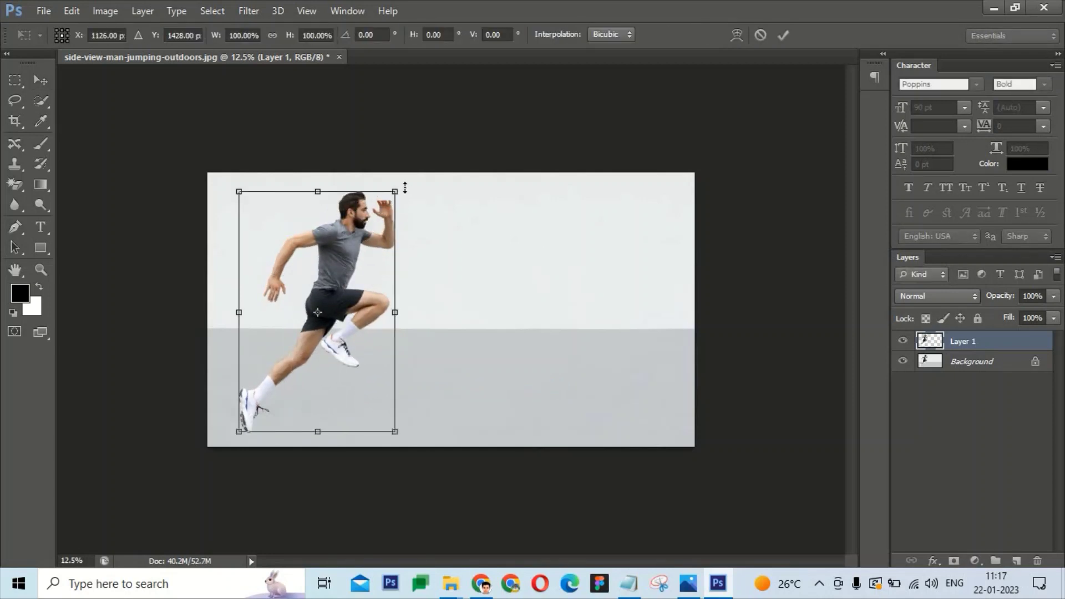
pyautogui.moveTo(407, 187); pyautogui.dragTo(454, 240)
pyautogui.moveTo(347, 298); pyautogui.dragTo(394, 337)
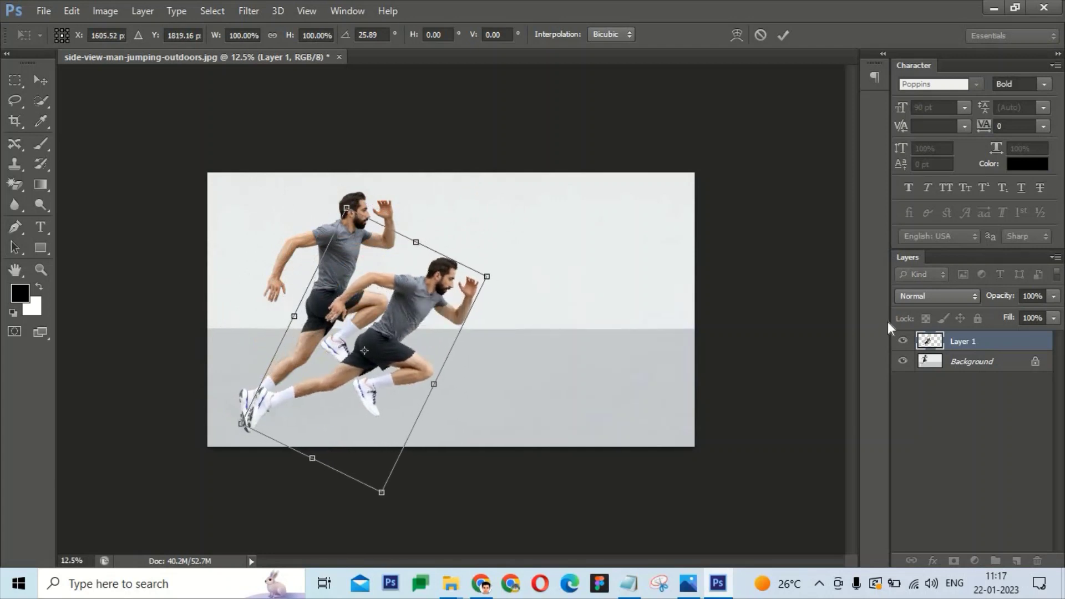
pyautogui.press('Escape')
# - Duplicate the Background layer beneath the rotated runner cutout
pyautogui.click(953, 362)
pyautogui.hotkey('ctrl', 'j')
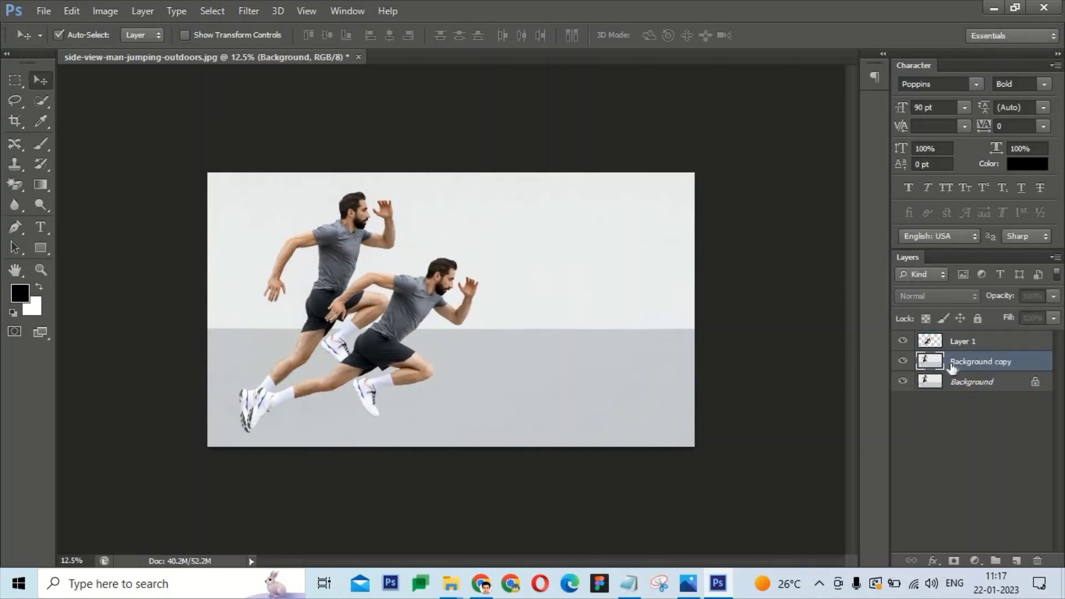
pyautogui.moveTo(952, 368)
pyautogui.mouseDown()
pyautogui.moveTo(949, 336)
pyautogui.moveTo(957, 372)
pyautogui.mouseUp()
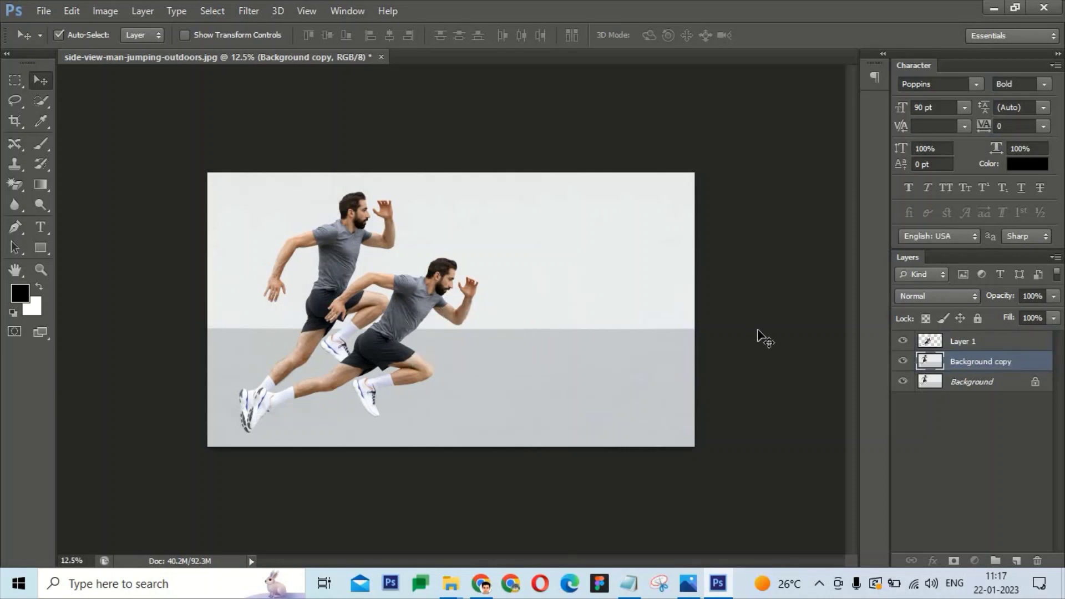
# - Scale the Layer 1 runner to about 95.63% width and 75.17% height, and nudge it to line up the back feet
pyautogui.click(964, 341)
pyautogui.hotkey('ctrl', 't')
pyautogui.rightClick(409, 330)
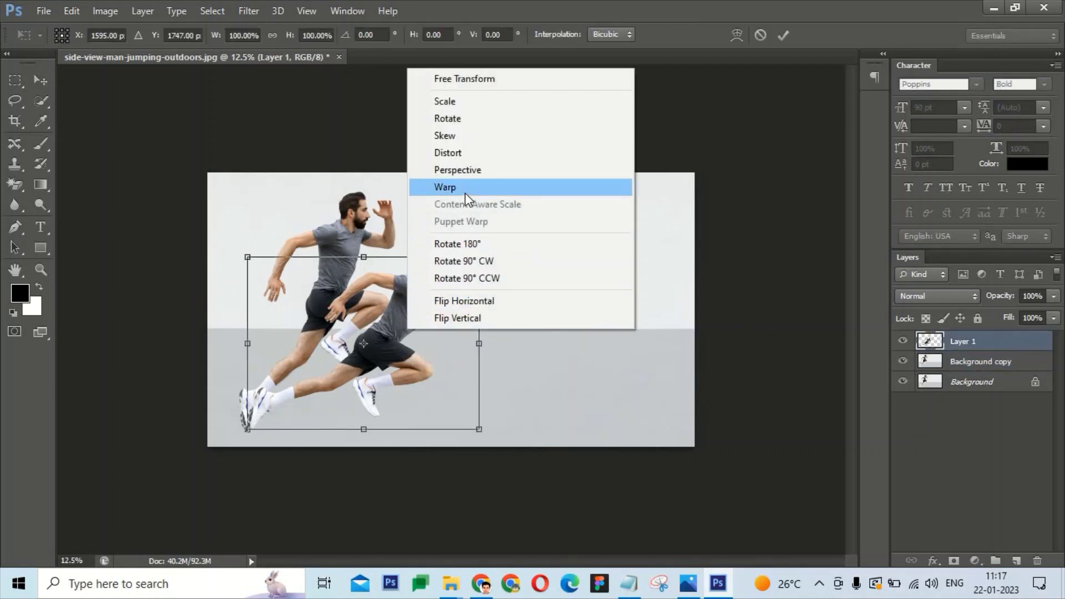
pyautogui.press('Escape')
pyautogui.moveTo(479, 257); pyautogui.dragTo(447, 317)
pyautogui.moveTo(391, 357); pyautogui.dragTo(387, 356)
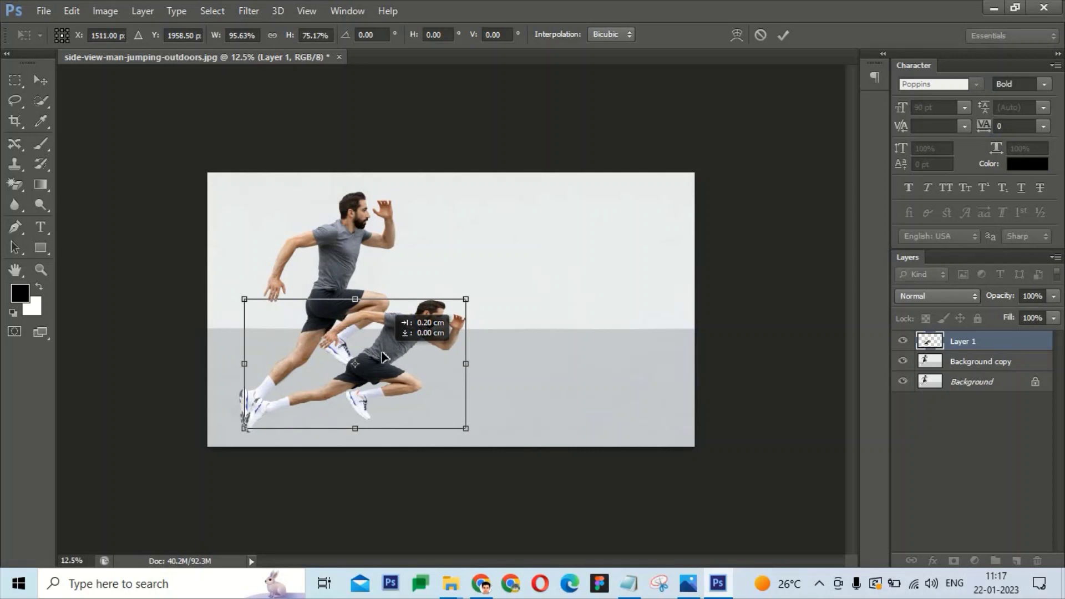
pyautogui.press('Return')
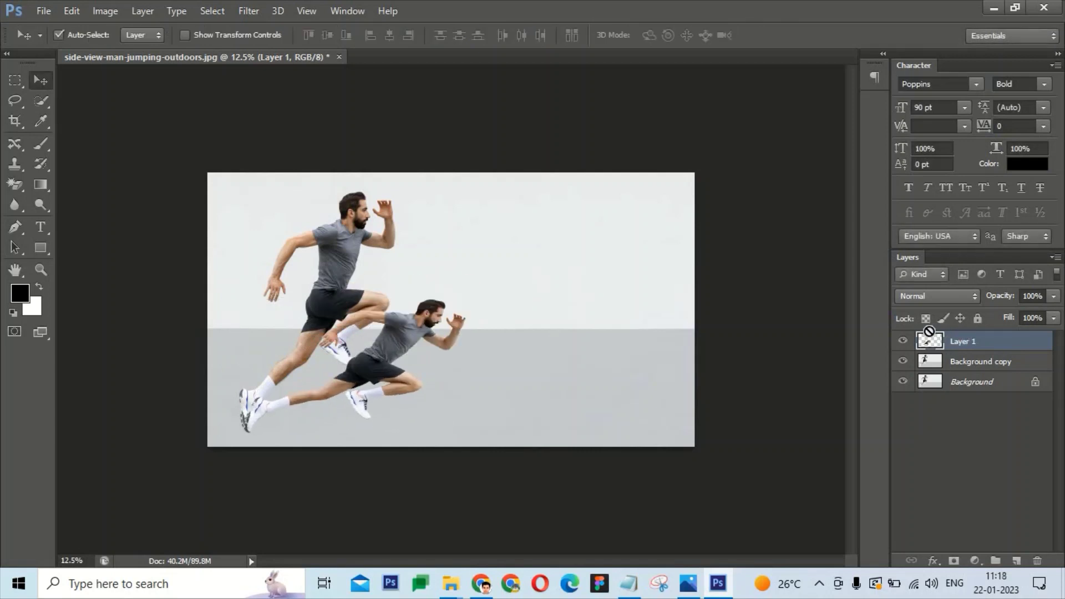
# - Undo the scaling, the Background duplication and the rotation of the runner cutout
pyautogui.hotkey('ctrl', 'alt', 'z')
pyautogui.hotkey('ctrl', 'alt', 'z')
pyautogui.hotkey('ctrl', 'alt', 'z')
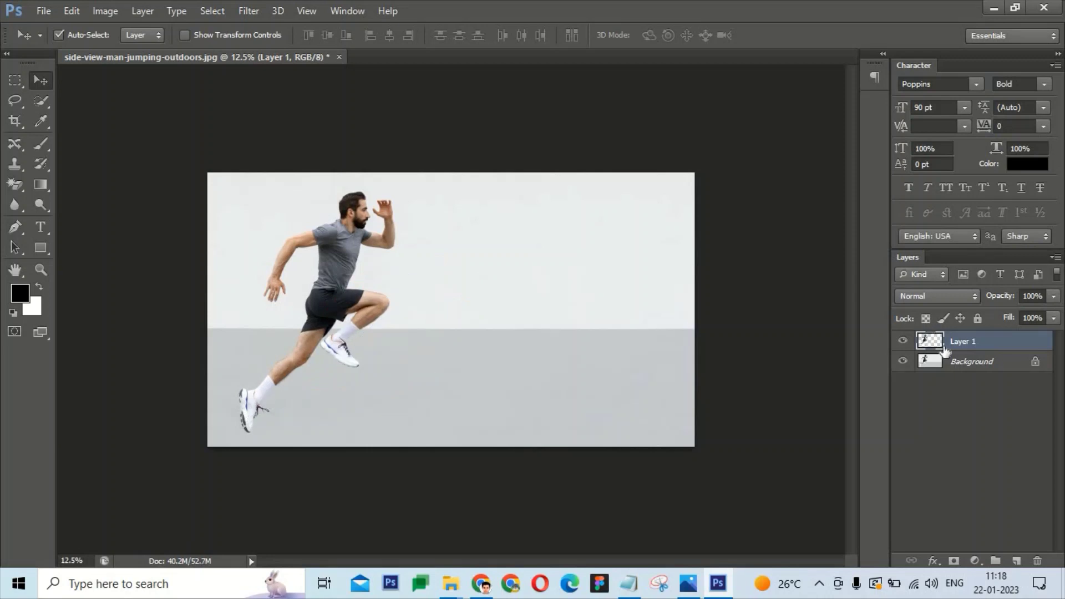
# - Duplicate the Background layer and load the outline of the Layer 1 runner as a selection
pyautogui.click(939, 360)
pyautogui.hotkey('ctrl', 'j')
pyautogui.keyDown('ctrl'); pyautogui.click(927, 346); pyautogui.keyUp('ctrl')
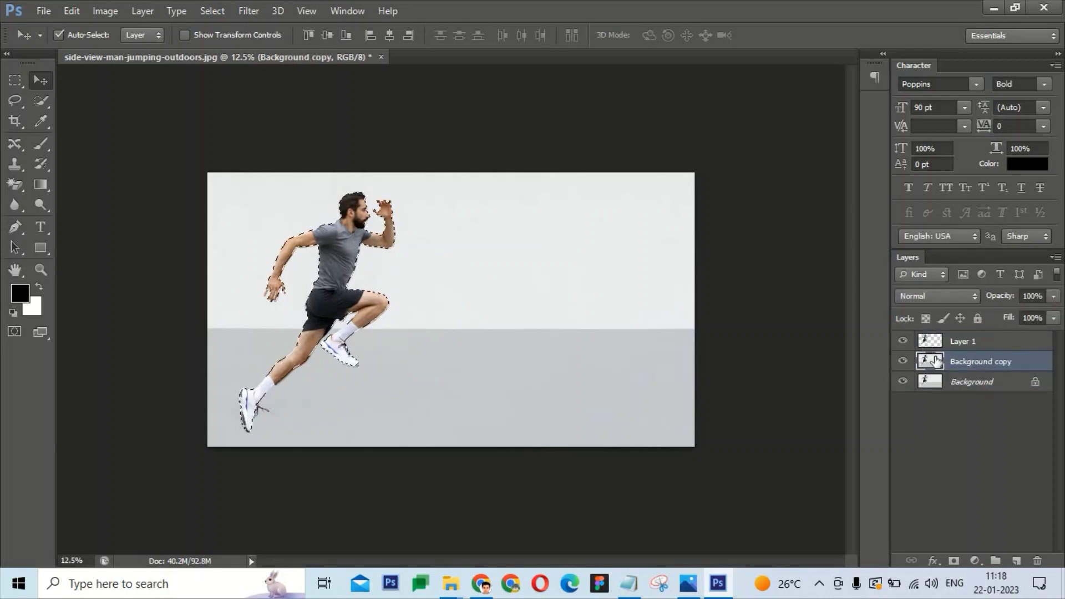
# - Hide the original Background, erase the runner from Background copy with a content-aware fill, then hide Layer 1 and deselect
pyautogui.click(903, 382)
pyautogui.hotkey('shift', 'F5')
pyautogui.press('Return')
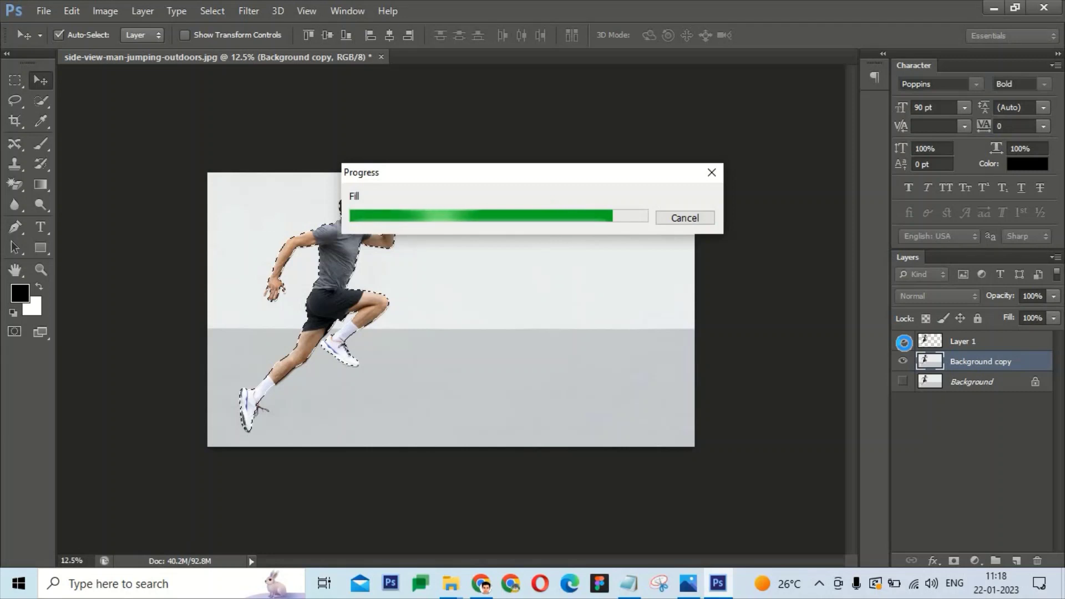
pyautogui.click(904, 342)
pyautogui.hotkey('ctrl', 'd')
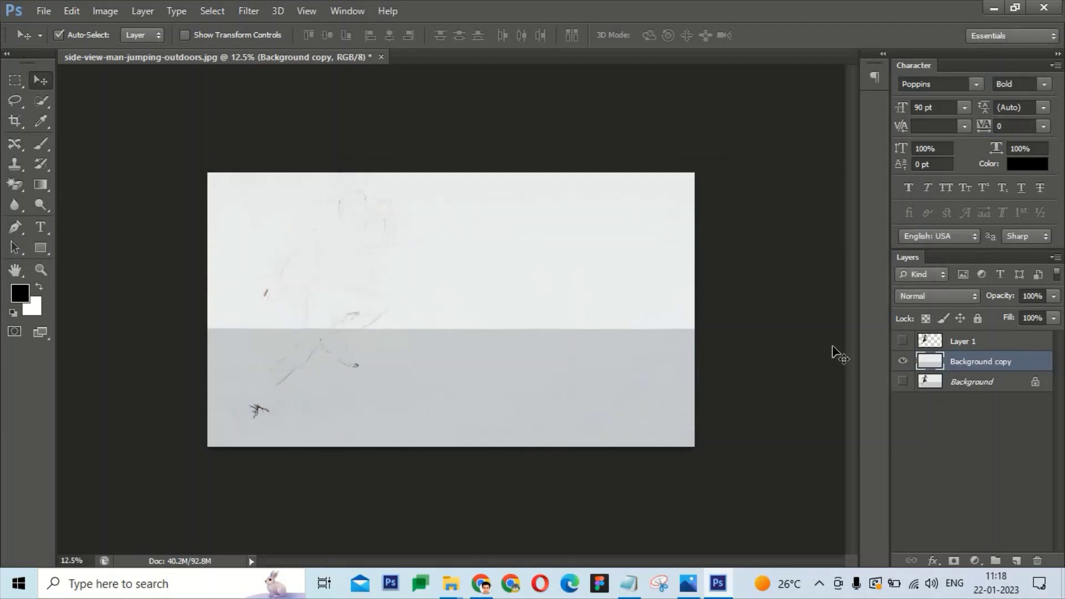
# - Lasso the leftover runner traces on the white wall, remove them with a content-aware fill and deselect
pyautogui.press('l')
pyautogui.moveTo(320, 183); pyautogui.dragTo(425, 251)
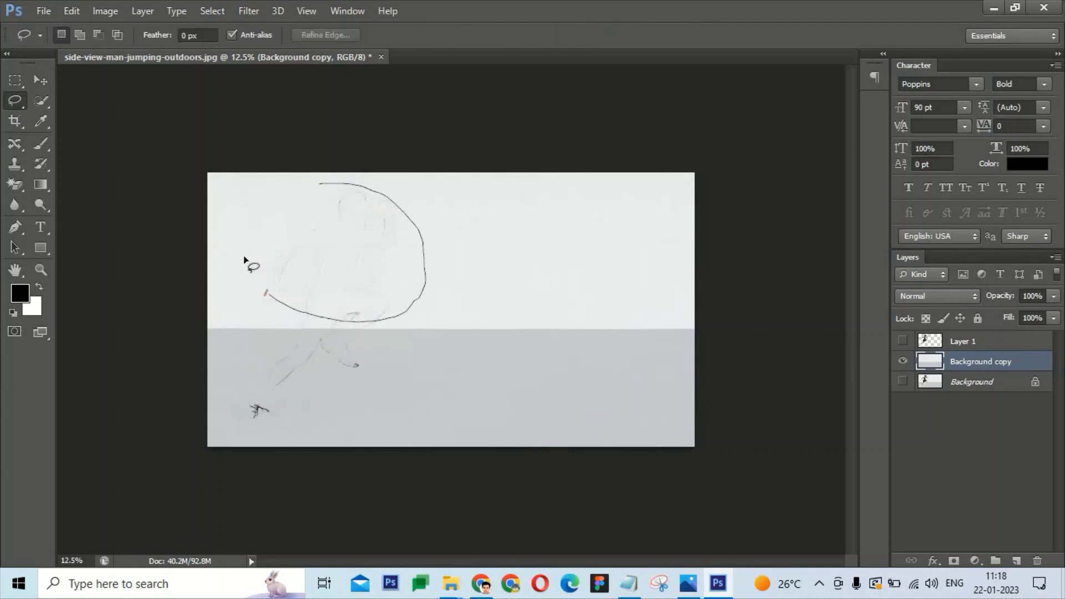
pyautogui.moveTo(263, 183); pyautogui.dragTo(427, 246)
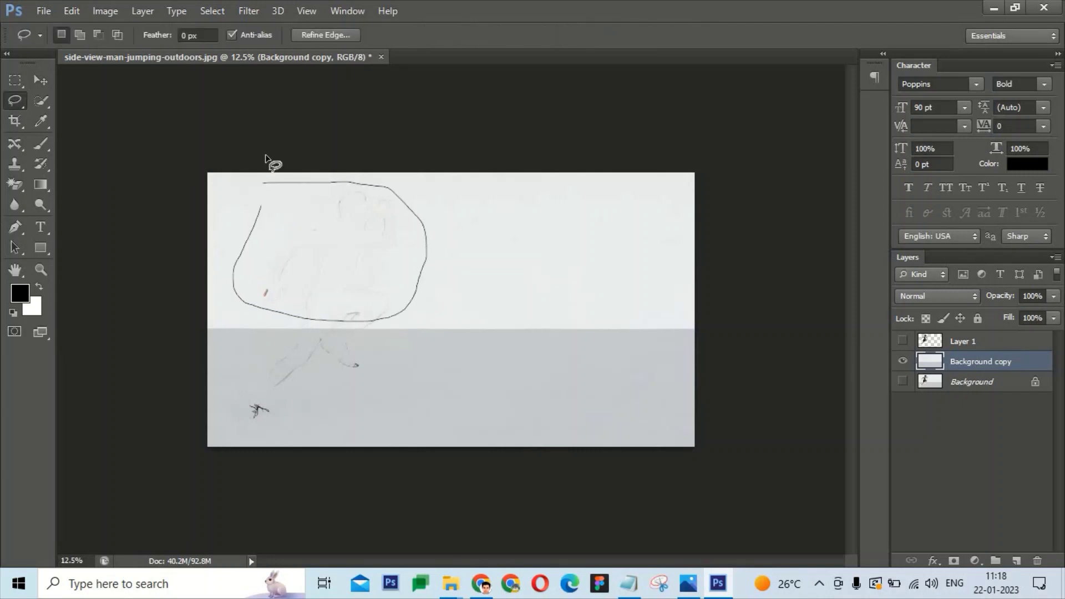
pyautogui.moveTo(265, 158); pyautogui.dragTo(270, 162)
pyautogui.hotkey('shift', 'F5')
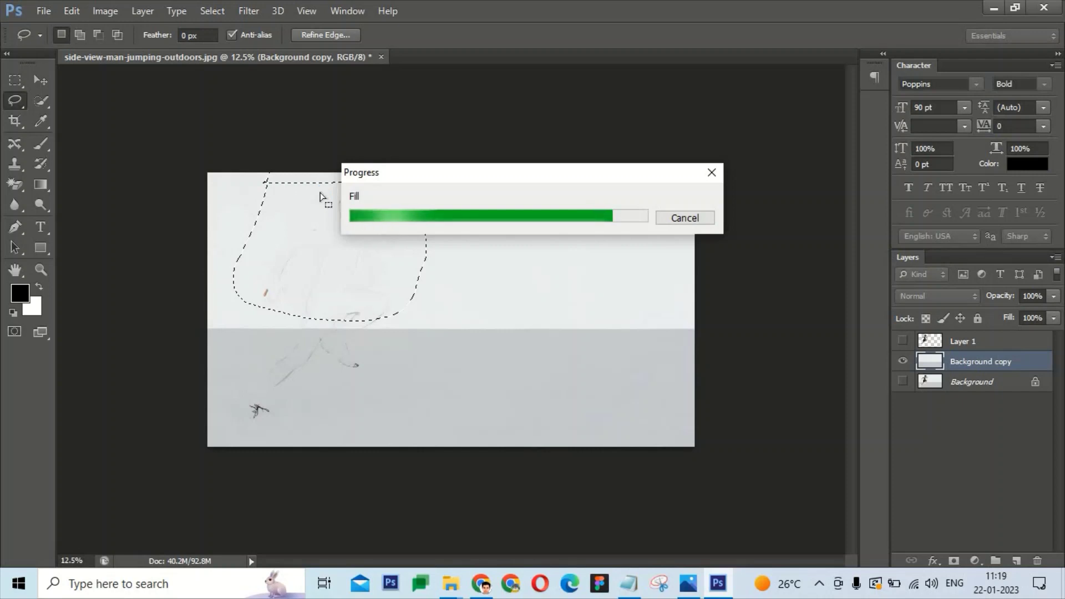
pyautogui.hotkey('ctrl', 'd')
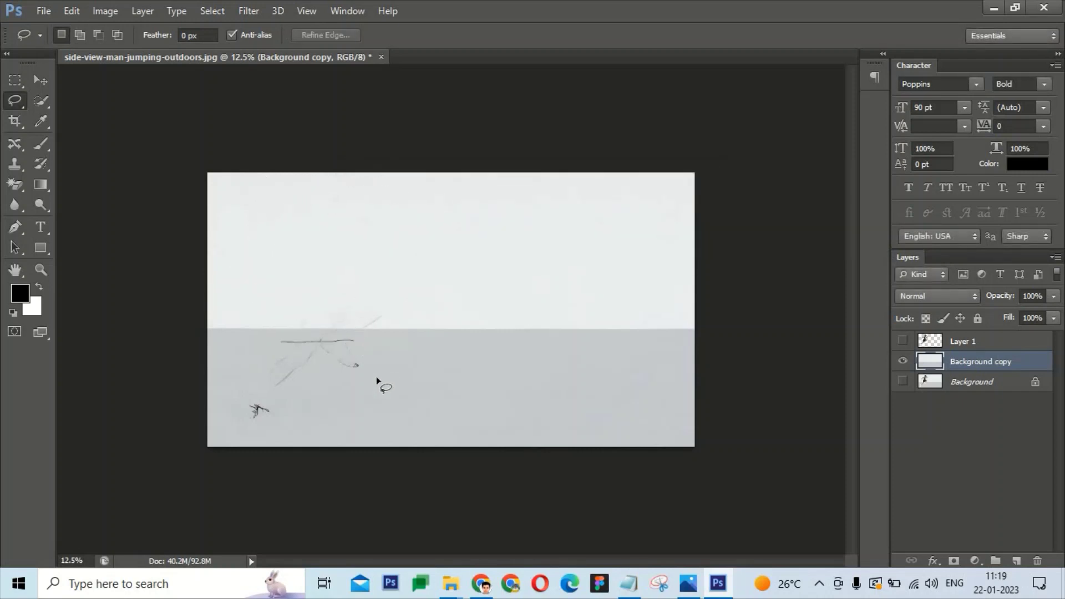
# - Lasso the leftover leg and shoe traces on the grey floor, fill them in, and show Layer 1 again
pyautogui.moveTo(239, 379); pyautogui.dragTo(280, 341)
pyautogui.hotkey('shift', 'F5')
pyautogui.press('Return')
pyautogui.click(903, 341)
# - Duplicate Layer 1 and stretch the copied runner upward to about 115.82% height
pyautogui.click(929, 343)
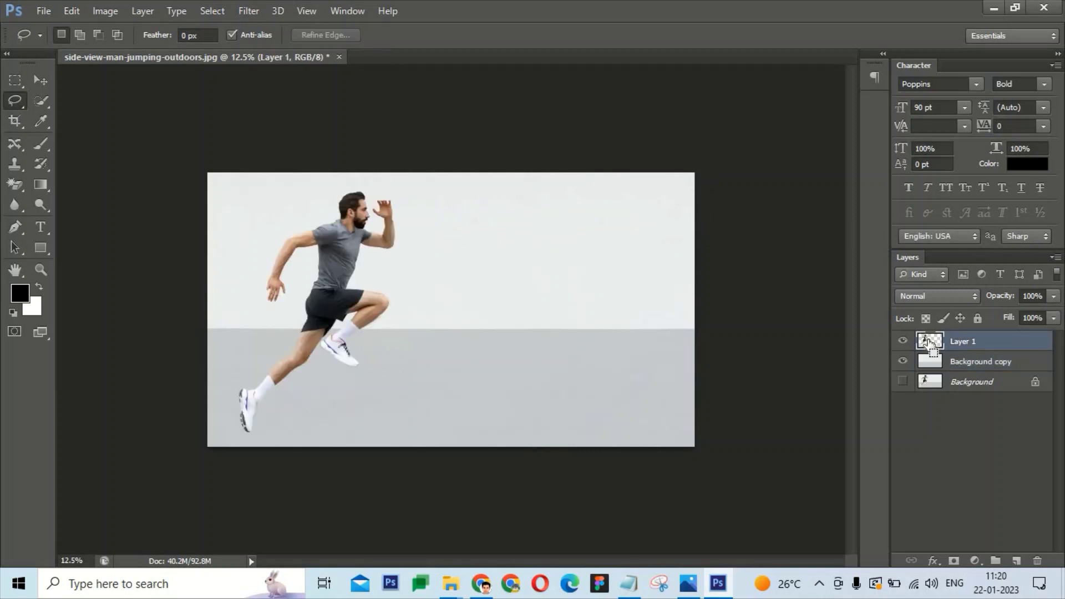
pyautogui.hotkey('ctrl', 'j')
pyautogui.hotkey('ctrl', 't')
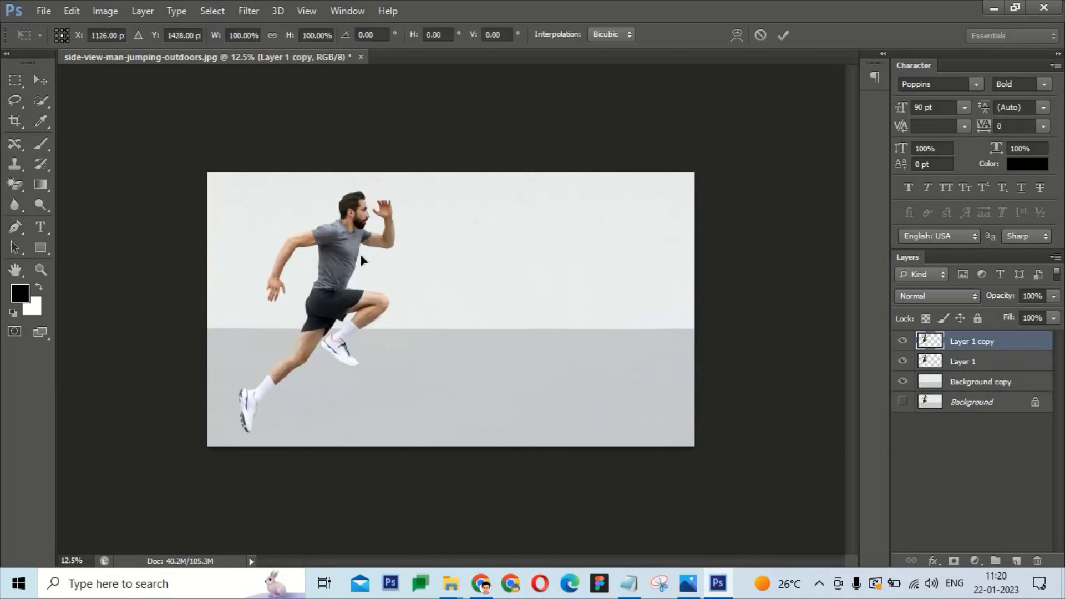
pyautogui.moveTo(368, 232)
pyautogui.mouseDown()
pyautogui.moveTo(381, 232)
pyautogui.moveTo(368, 226)
pyautogui.mouseUp()
pyautogui.moveTo(395, 191); pyautogui.dragTo(423, 218)
pyautogui.hotkey('ctrl', 'z')
pyautogui.moveTo(325, 187); pyautogui.dragTo(328, 173)
# - Rotate the copied runner about 25.23° clockwise with its back foot on the original's, and place its layer below Layer 1
pyautogui.moveTo(405, 170); pyautogui.dragTo(458, 221)
pyautogui.moveTo(381, 277); pyautogui.dragTo(433, 297)
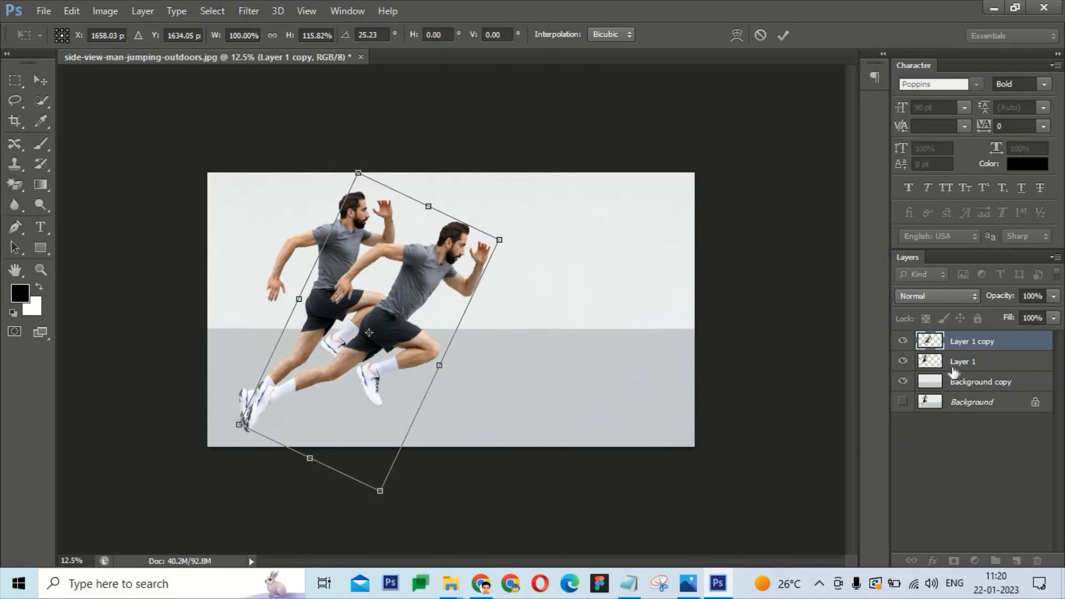
pyautogui.press('l')
pyautogui.moveTo(958, 341); pyautogui.dragTo(950, 371)
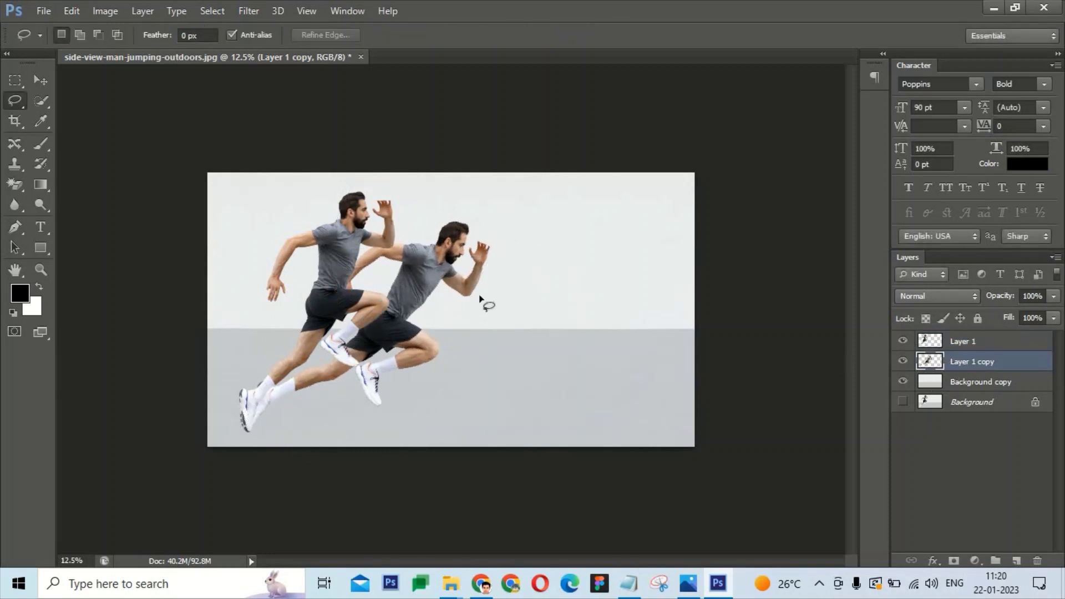
pyautogui.click(934, 347)
pyautogui.hotkey('ctrl', 't')
pyautogui.press('Return')
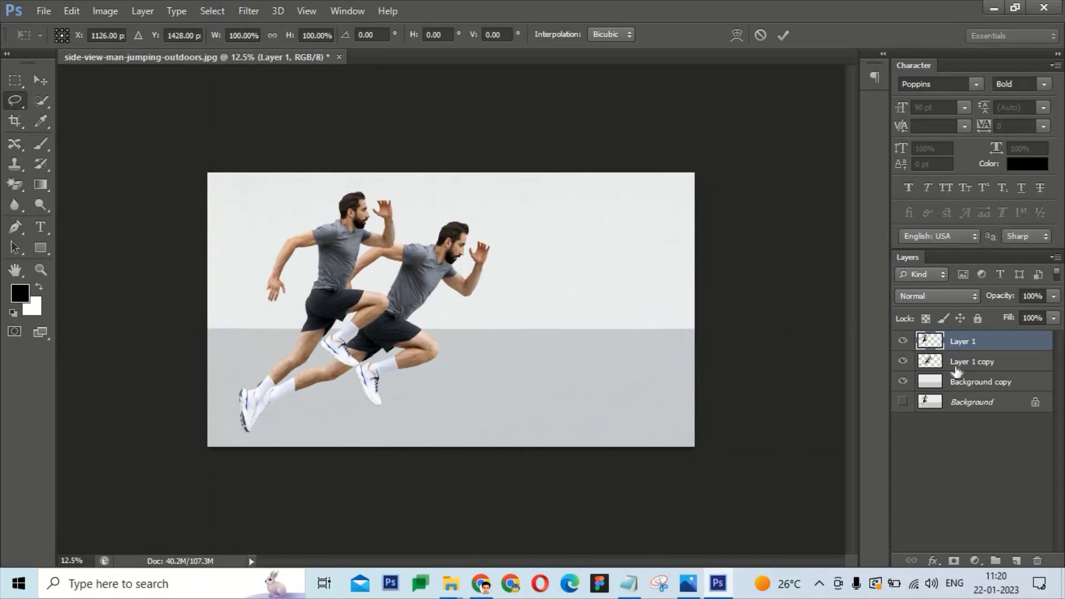
# - Distort and warp the runner on Layer 1 copy so that he lies low and stretched forward across the floor
pyautogui.click(957, 364)
pyautogui.hotkey('ctrl', 't')
pyautogui.moveTo(489, 227); pyautogui.dragTo(516, 325)
pyautogui.rightClick(444, 258)
pyautogui.click(472, 374)
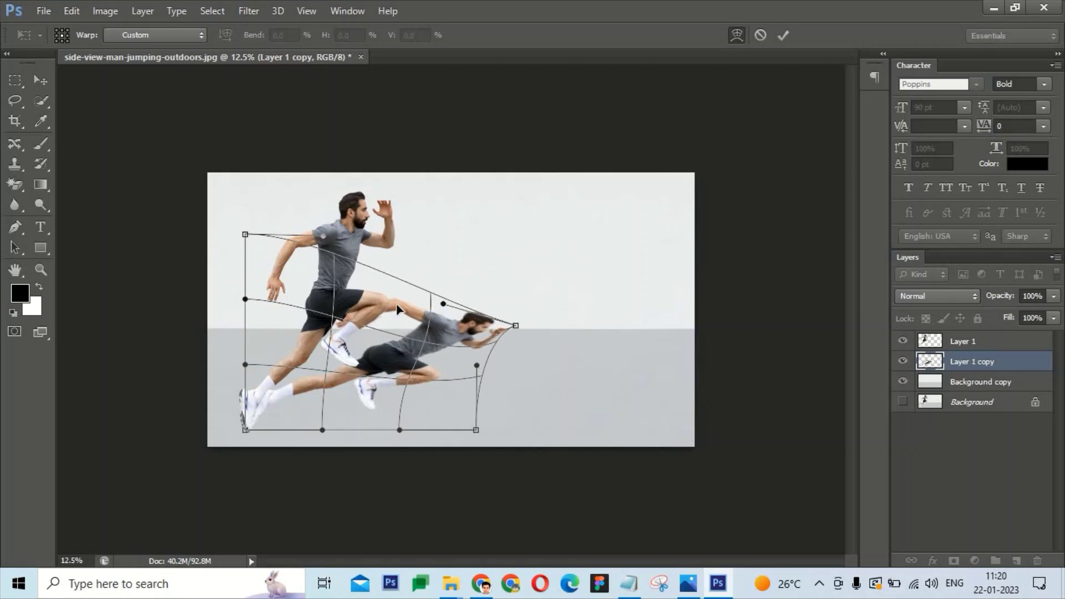
pyautogui.moveTo(413, 341); pyautogui.dragTo(474, 333)
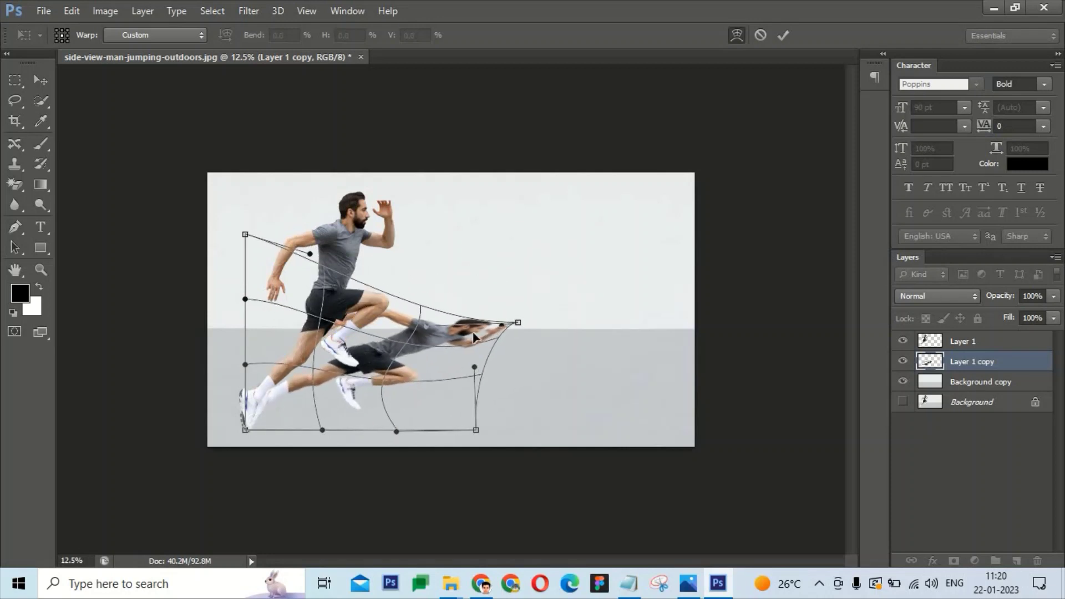
pyautogui.moveTo(246, 235); pyautogui.dragTo(480, 337)
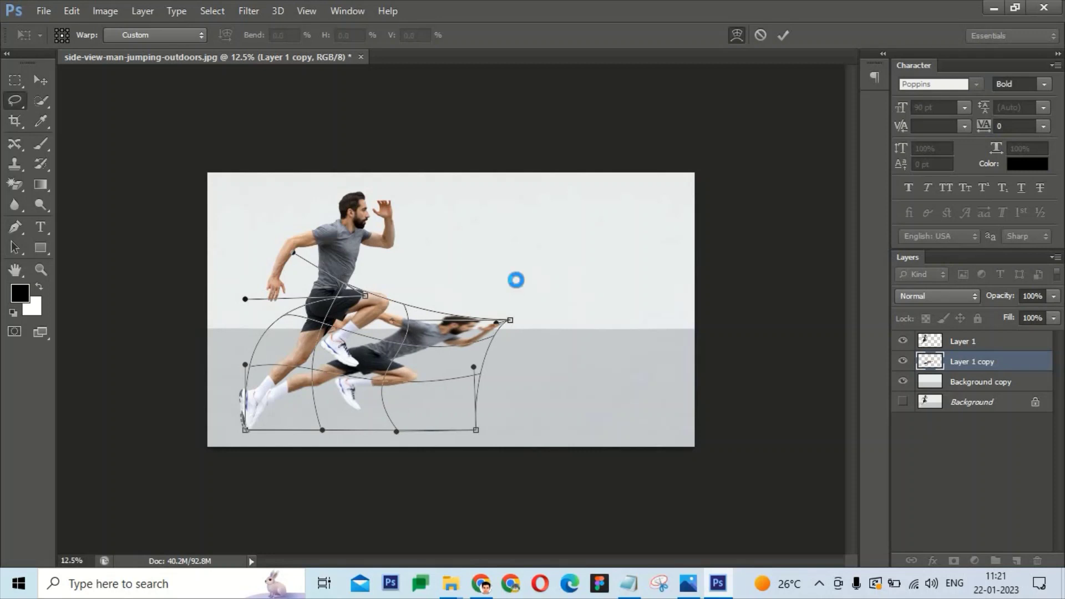
pyautogui.press('Return')
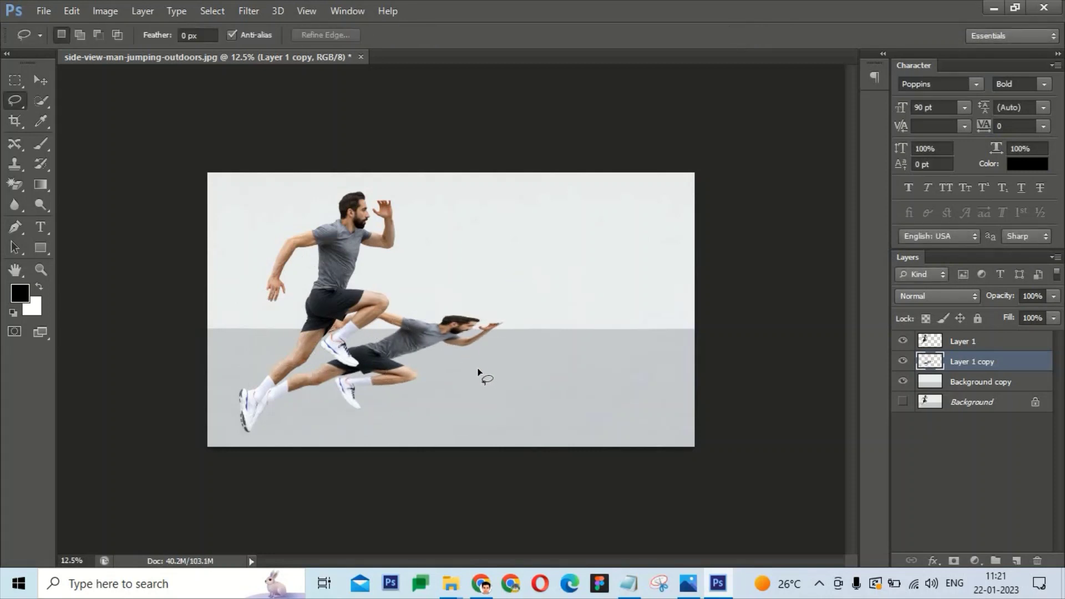
# - Adjust and lower the warped copy to meet the original runner's back foot, and fill its silhouette with black
pyautogui.hotkey('ctrl', 't')
pyautogui.moveTo(518, 312); pyautogui.dragTo(516, 322)
pyautogui.moveTo(433, 344); pyautogui.dragTo(442, 356)
pyautogui.press('Return')
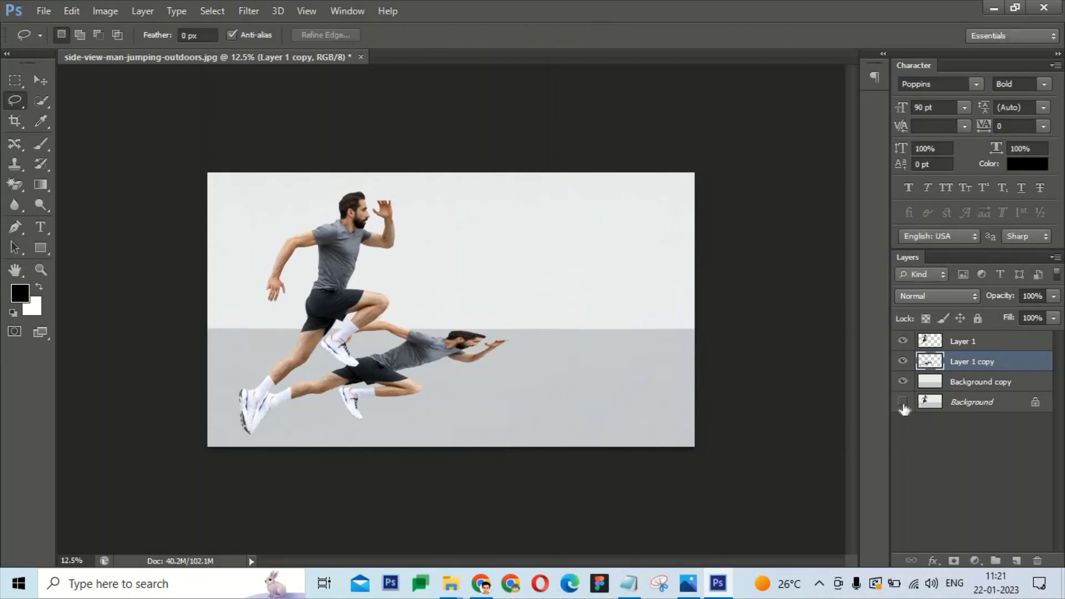
pyautogui.keyDown('ctrl'); pyautogui.click(930, 362); pyautogui.keyUp('ctrl')
pyautogui.hotkey('alt', 'BackSpace')
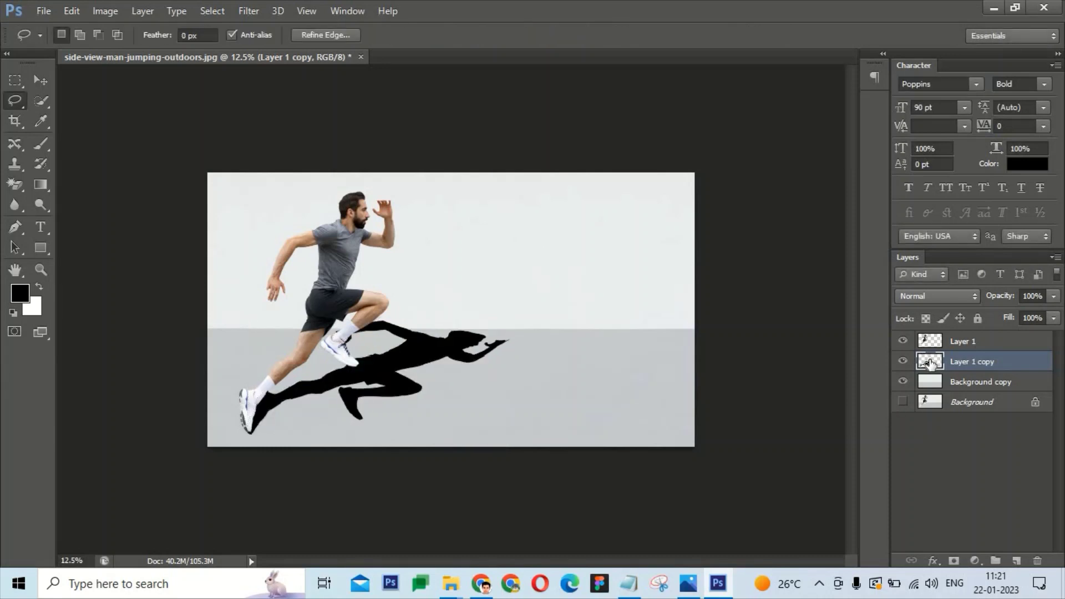
pyautogui.click(248, 11)
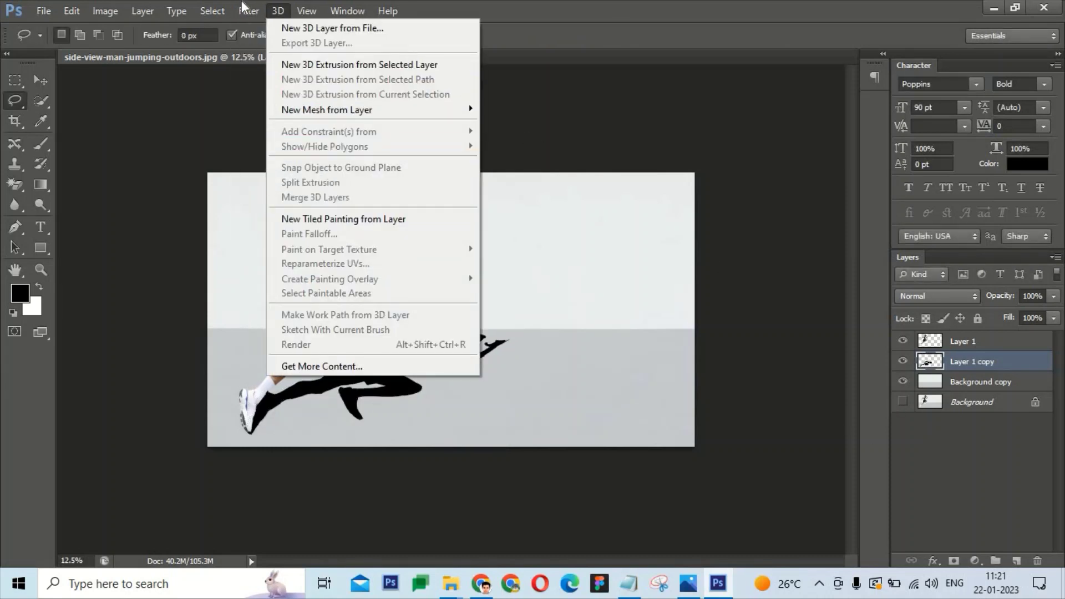
pyautogui.moveTo(268, 108)
pyautogui.click(400, 205)
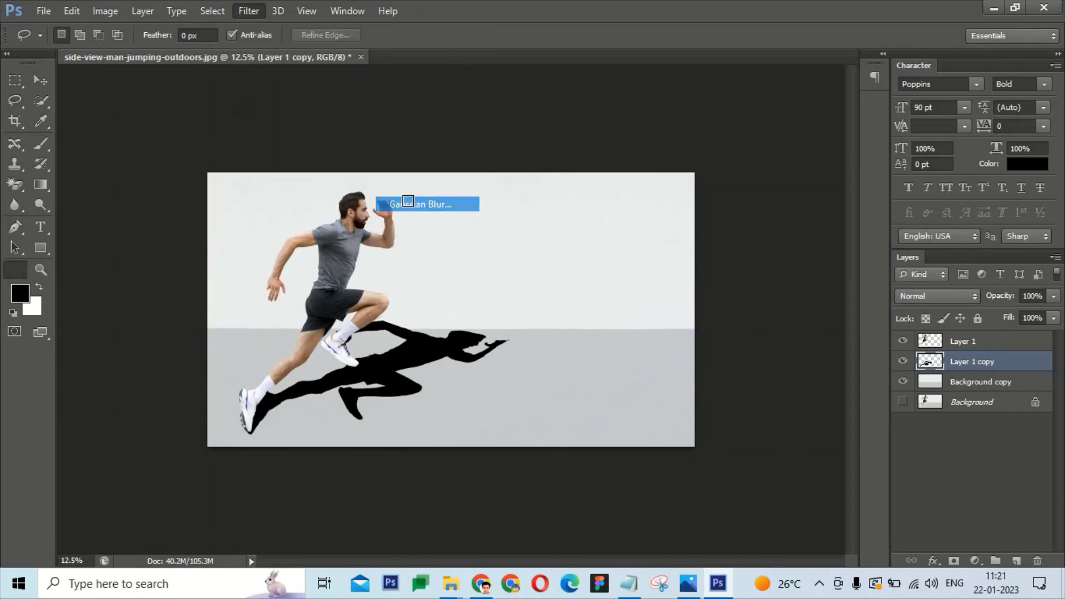
pyautogui.moveTo(730, 332); pyautogui.dragTo(755, 332)
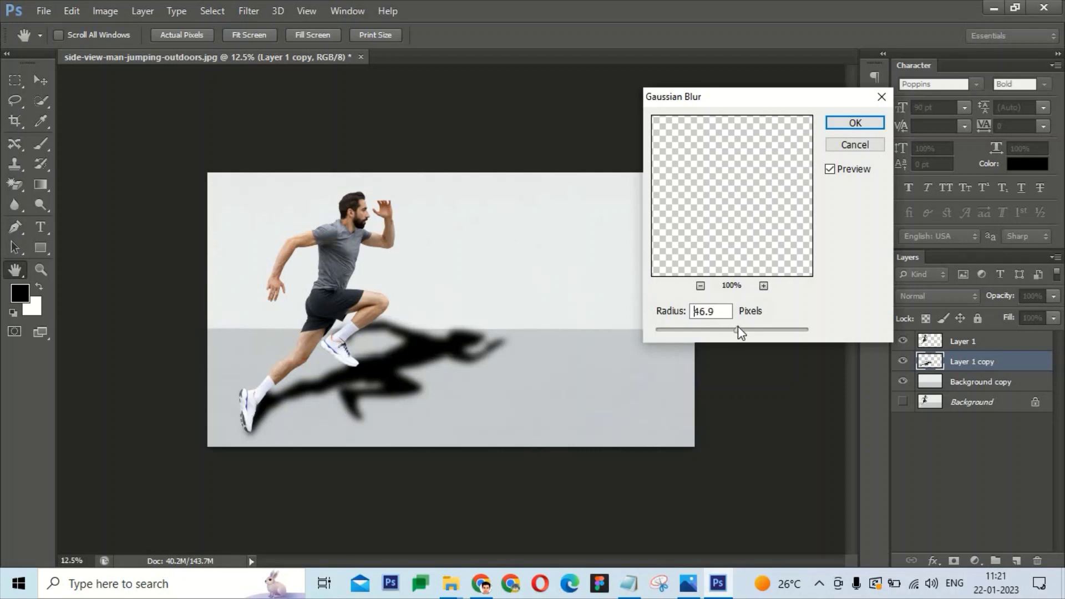
pyautogui.moveTo(740, 331); pyautogui.dragTo(748, 329)
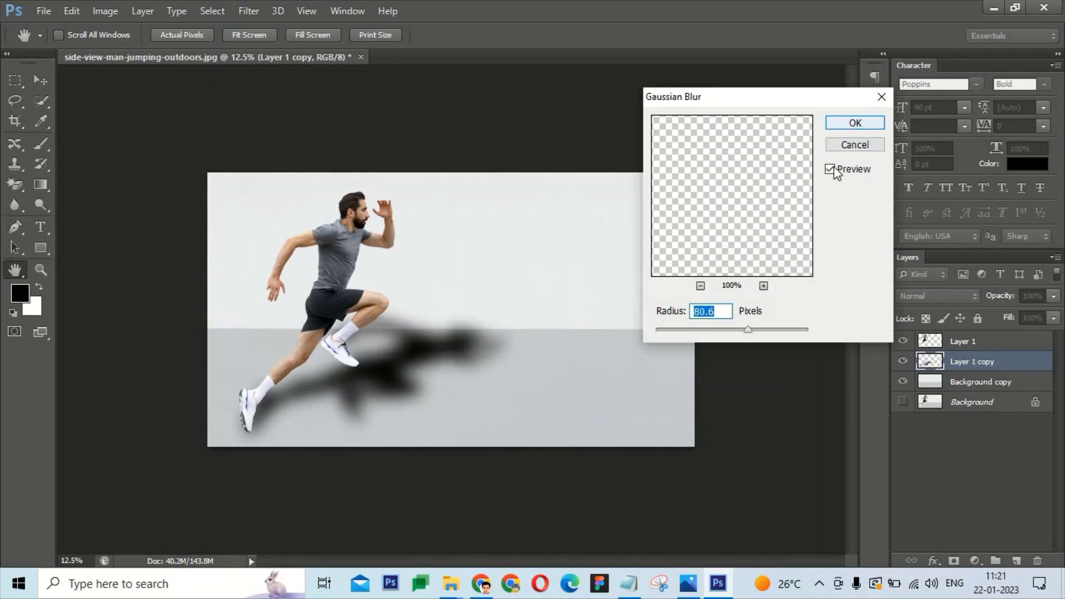
pyautogui.click(855, 145)
pyautogui.keyDown('ctrl'); pyautogui.click(915, 362); pyautogui.keyUp('ctrl')
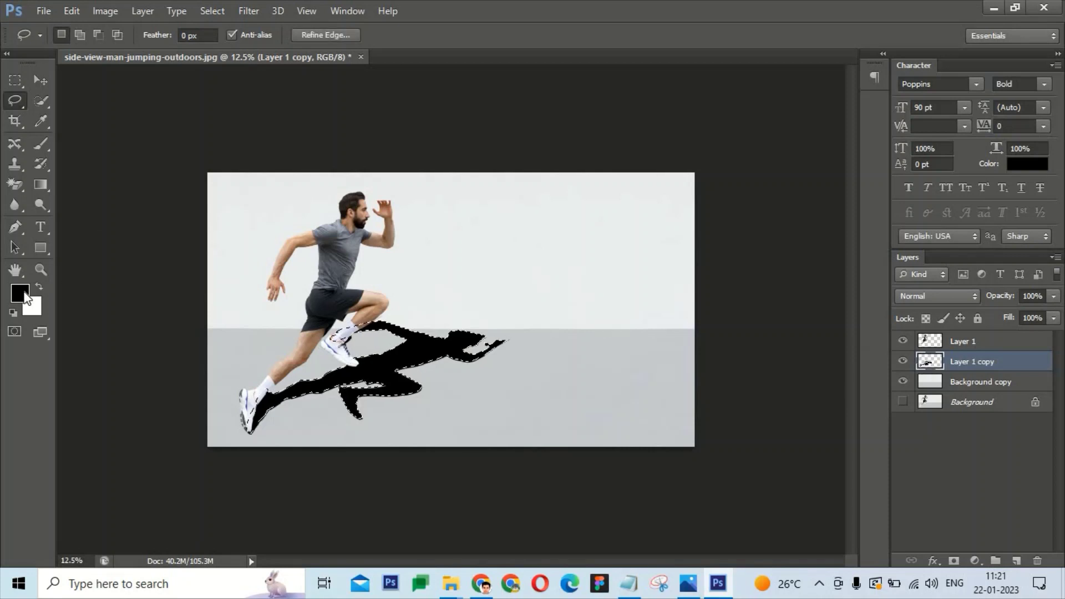
pyautogui.click(20, 293)
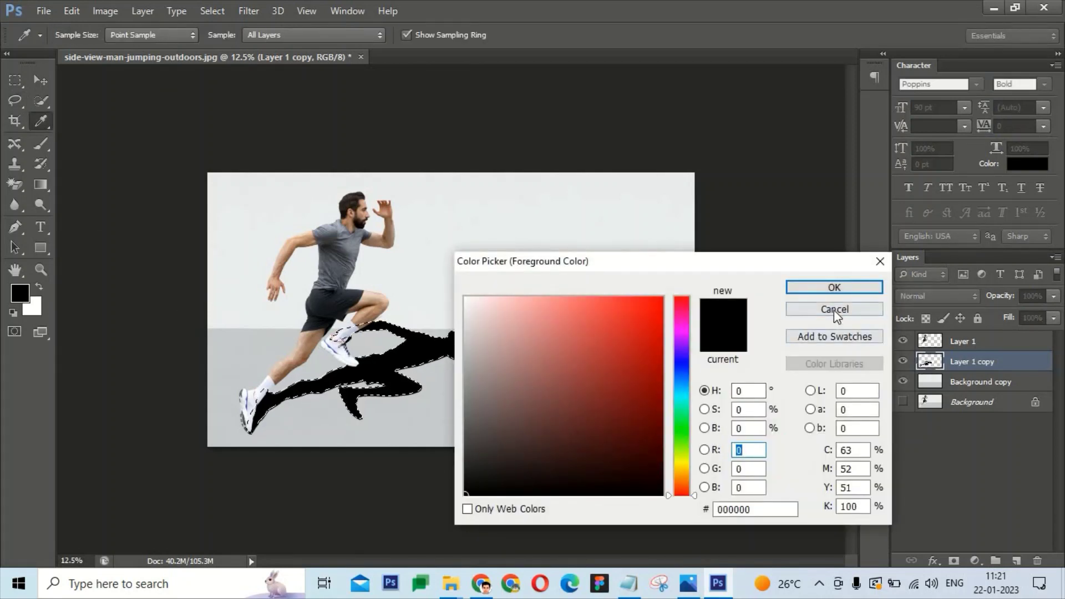
pyautogui.click(834, 309)
# - Soften the black silhouette on Layer 1 copy with a Gaussian Blur and reduce the layer's fill to 70%
pyautogui.click(249, 10)
pyautogui.moveTo(285, 118)
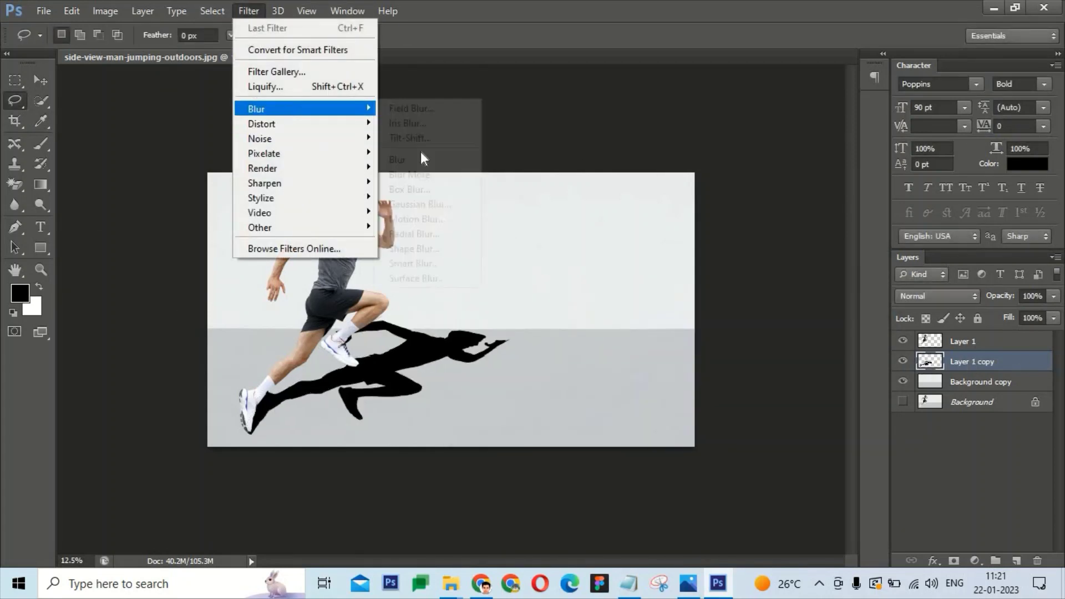
pyautogui.click(439, 204)
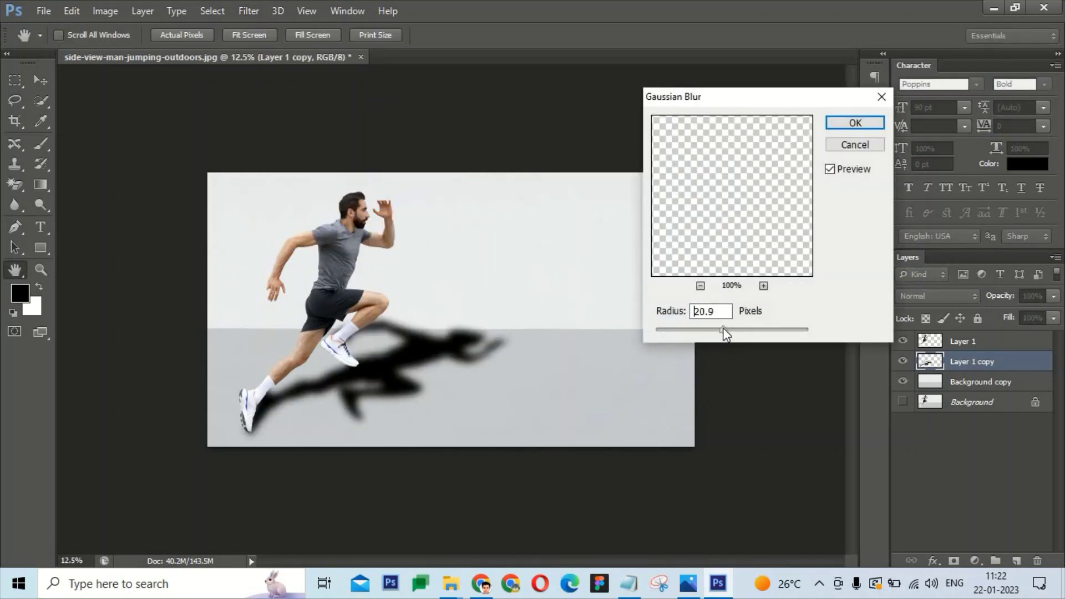
pyautogui.moveTo(726, 332); pyautogui.dragTo(732, 331)
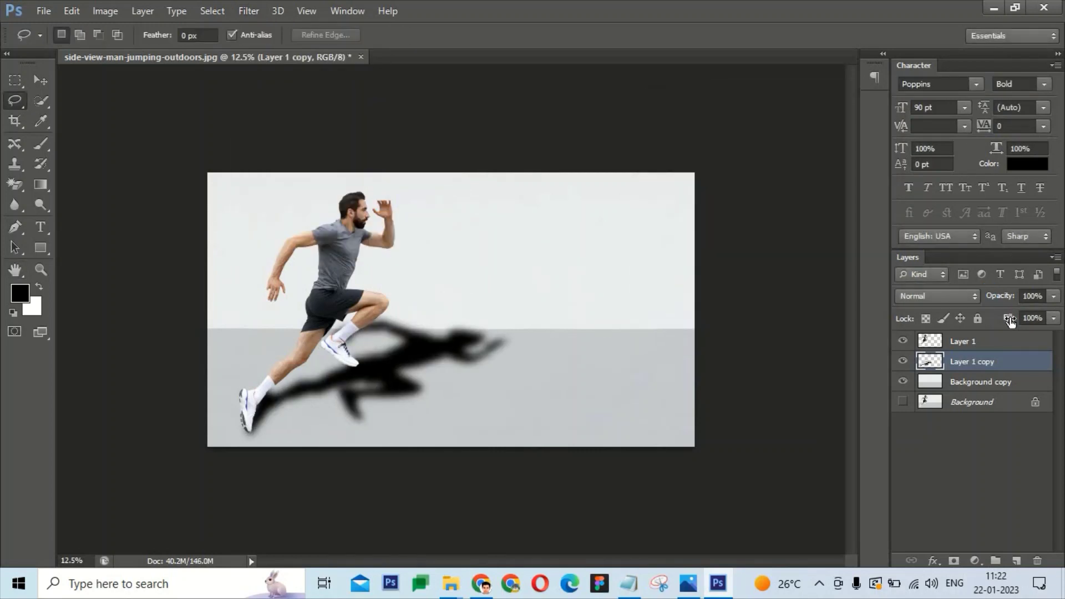
pyautogui.moveTo(1010, 320)
pyautogui.mouseDown()
pyautogui.moveTo(972, 322)
pyautogui.moveTo(990, 323)
pyautogui.mouseUp()
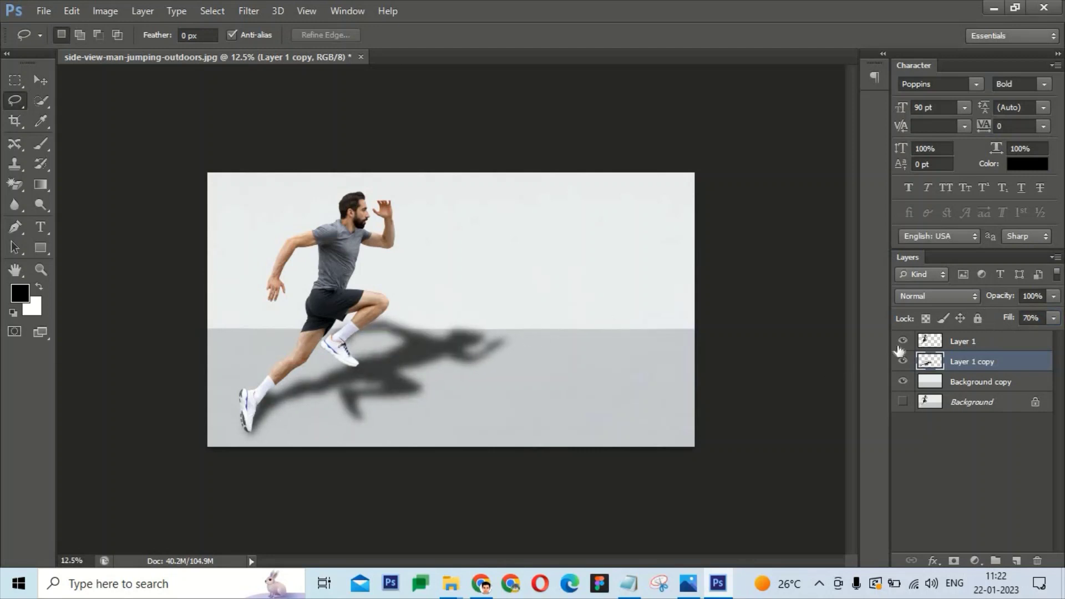
# - Make the blurred shadow slightly narrower and taller, and reposition it so it starts at the runner's back foot
pyautogui.hotkey('ctrl', 't')
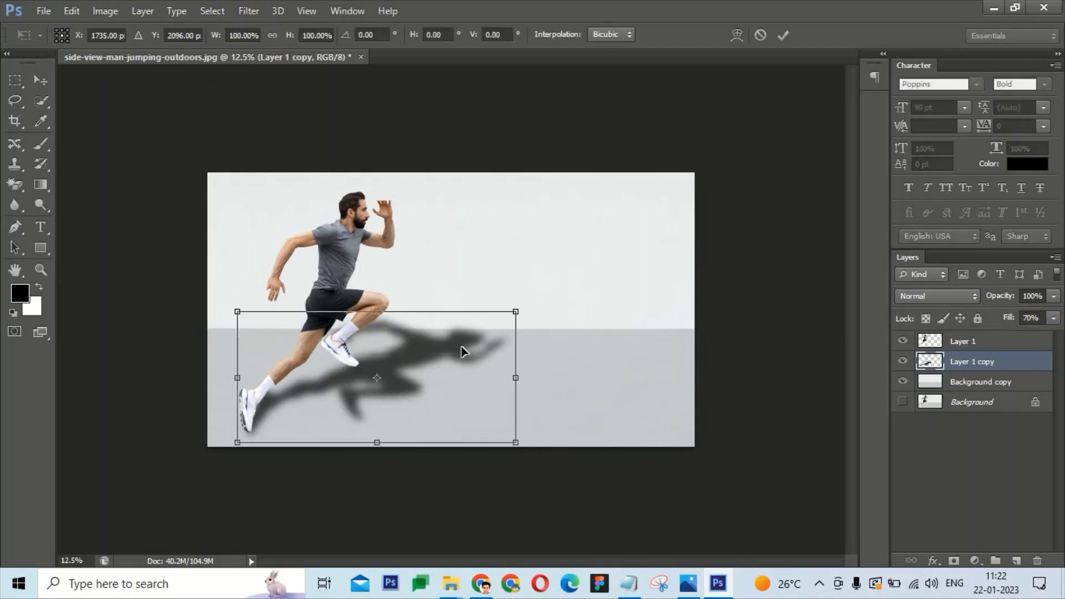
pyautogui.moveTo(516, 314)
pyautogui.mouseDown()
pyautogui.moveTo(497, 311)
pyautogui.moveTo(511, 307)
pyautogui.mouseUp()
pyautogui.moveTo(511, 306); pyautogui.dragTo(511, 300)
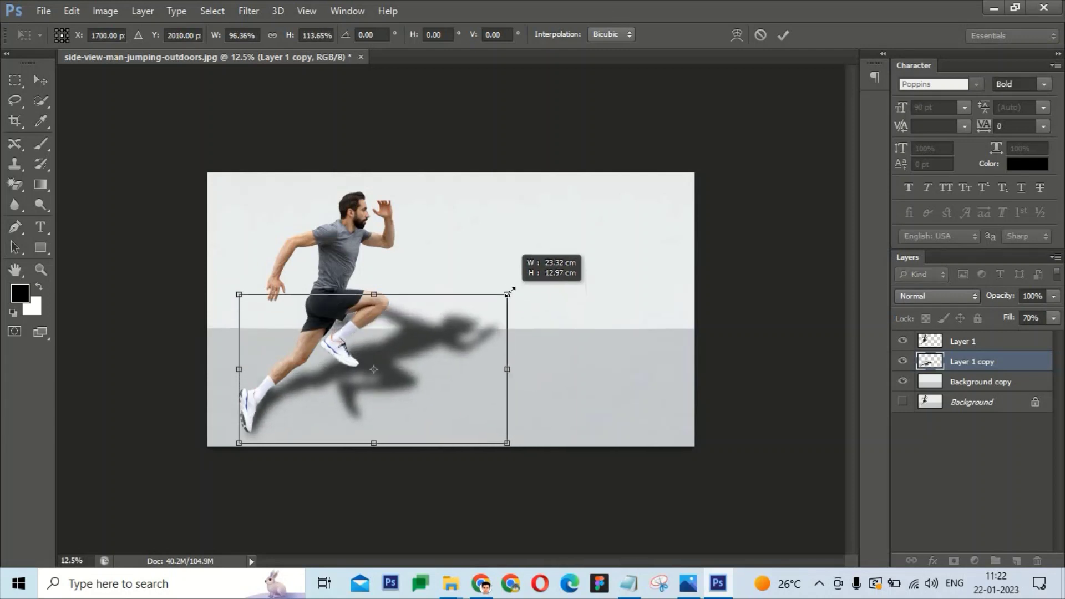
pyautogui.moveTo(421, 345); pyautogui.dragTo(413, 337)
pyautogui.press('l')
pyautogui.press('Return')
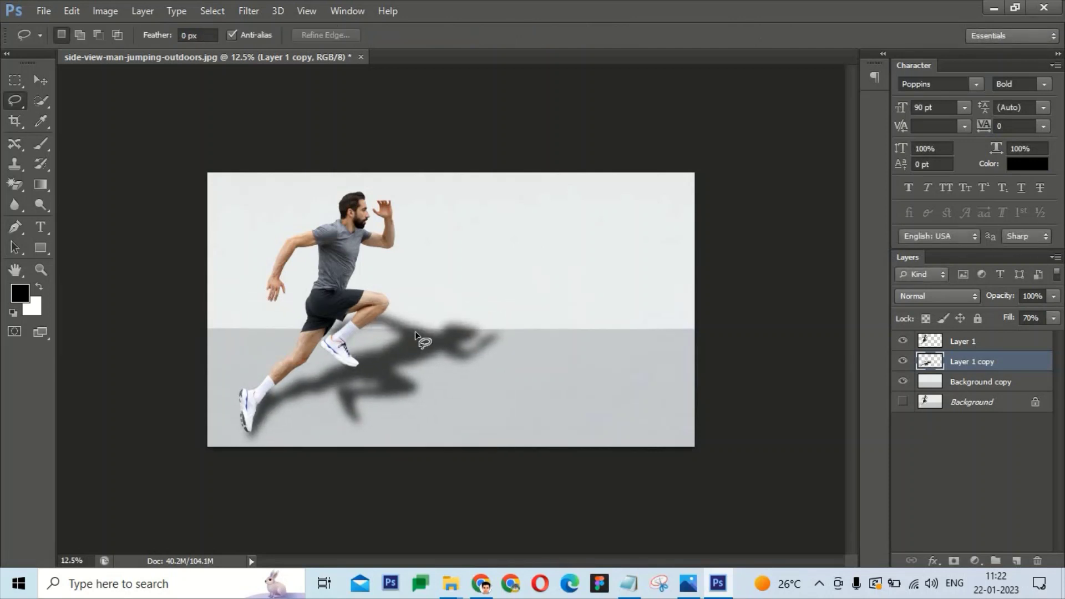
# - Switch to the open Notepad note and add the line "I hope enjoy this video"
pyautogui.click(629, 583)
pyautogui.write('I hope ')
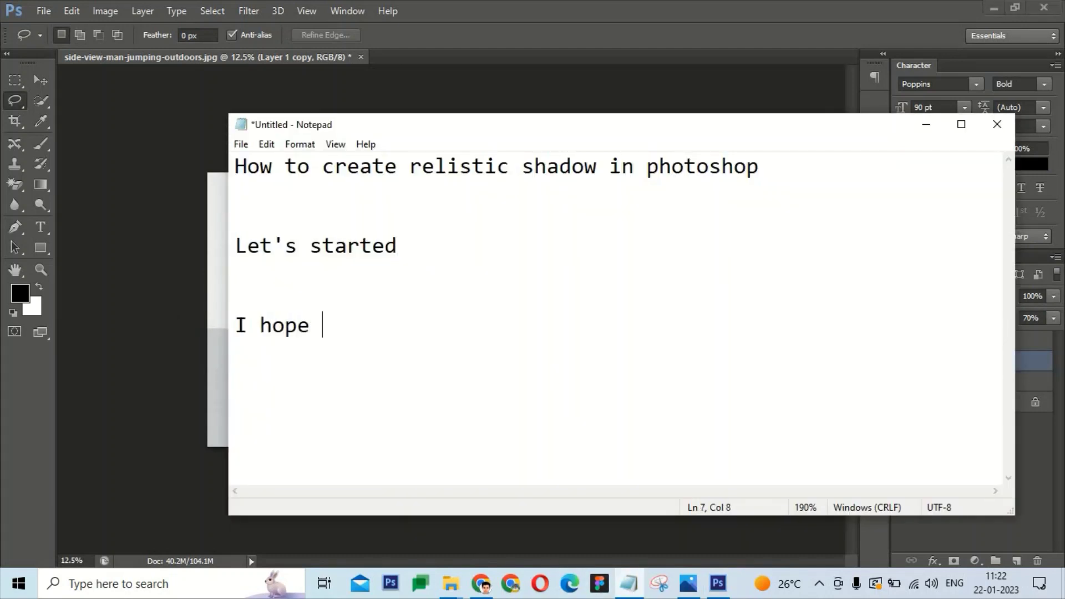
pyautogui.write('enjoy this video')
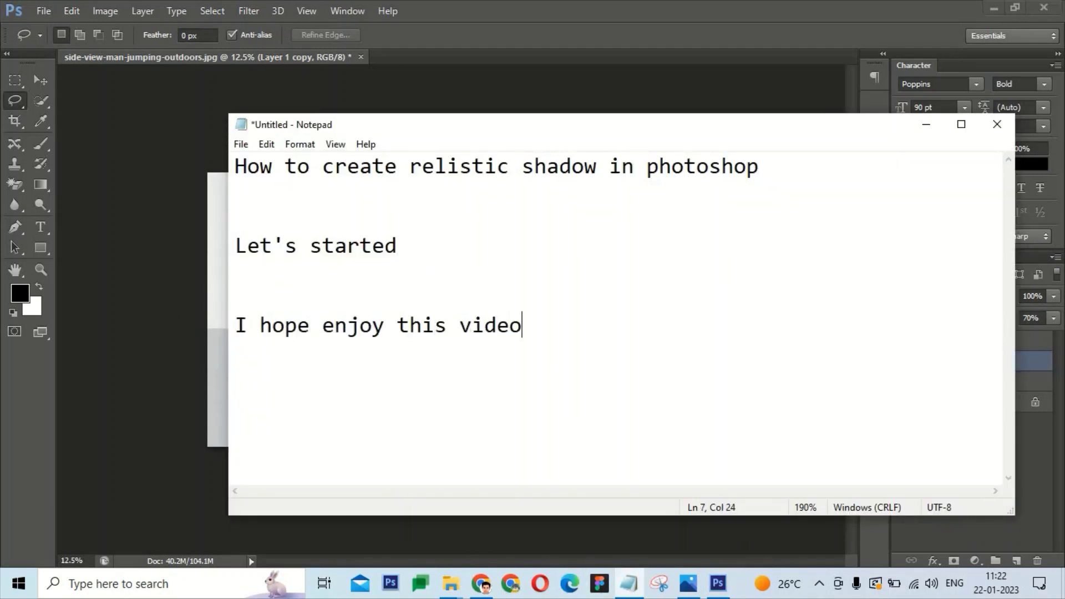
# - Add the line "Please like, share & subscribe(Press the bell icon)" beneath the previous note, separated by a blank line
pyautogui.write('Please like ')
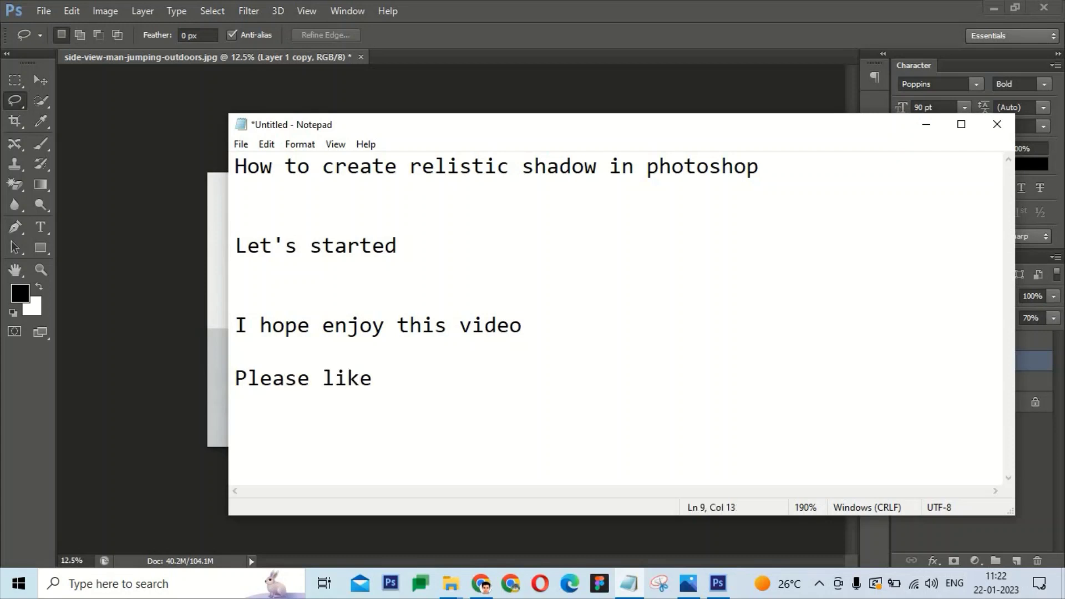
pyautogui.write(', share & s')
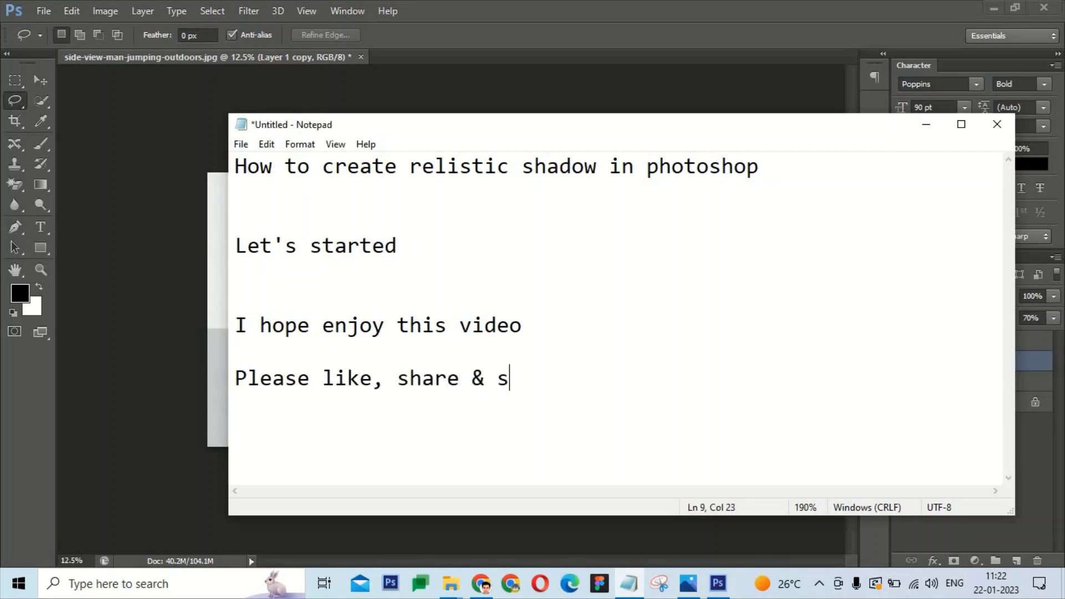
pyautogui.write('ubscribe()')
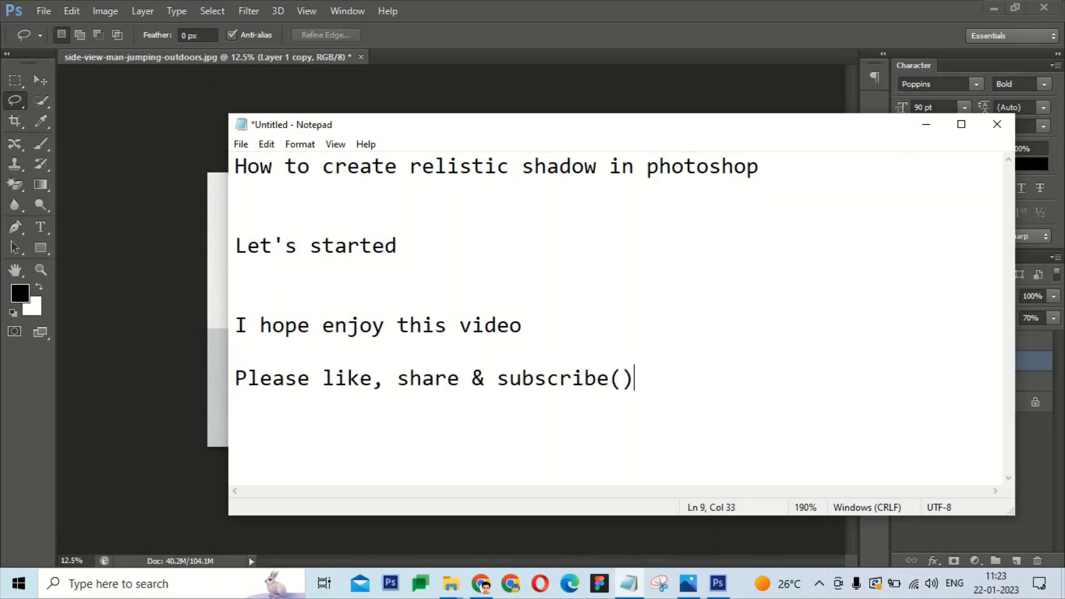
pyautogui.press('Left')
pyautogui.write('Press  t')
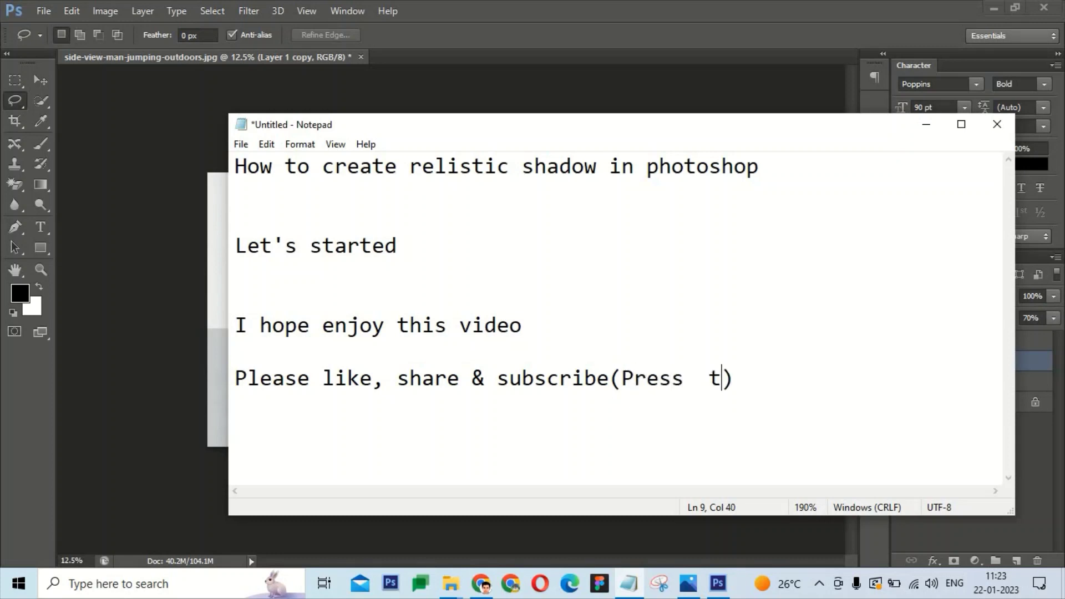
pyautogui.press('BackSpace')
pyautogui.press('BackSpace')
pyautogui.write('the bell icon)  ')
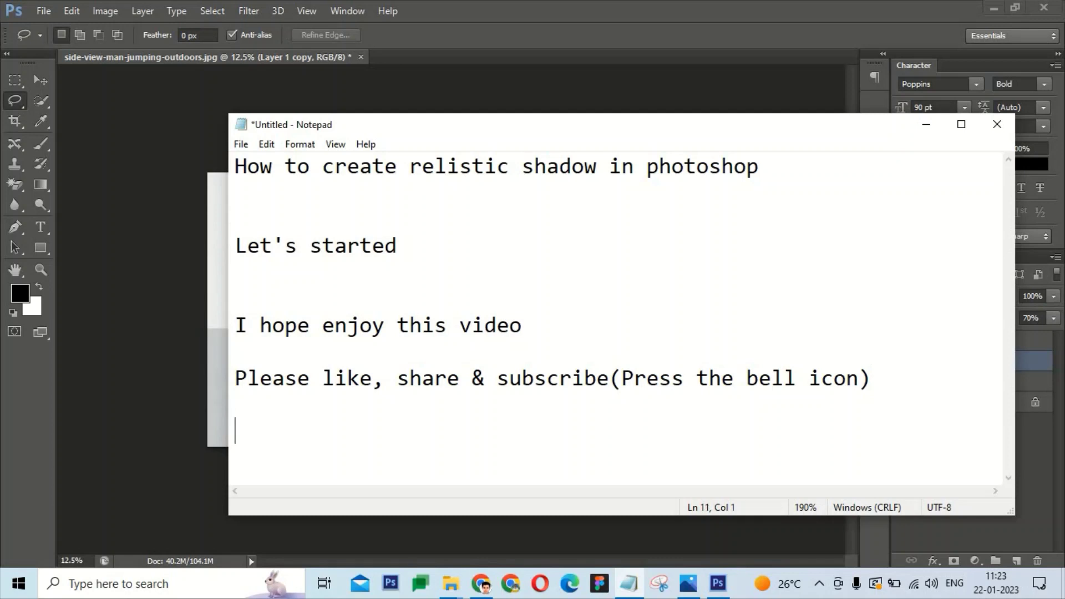
# - Write "See you again next video" as the closing line of the note
pyautogui.write('See you again n')
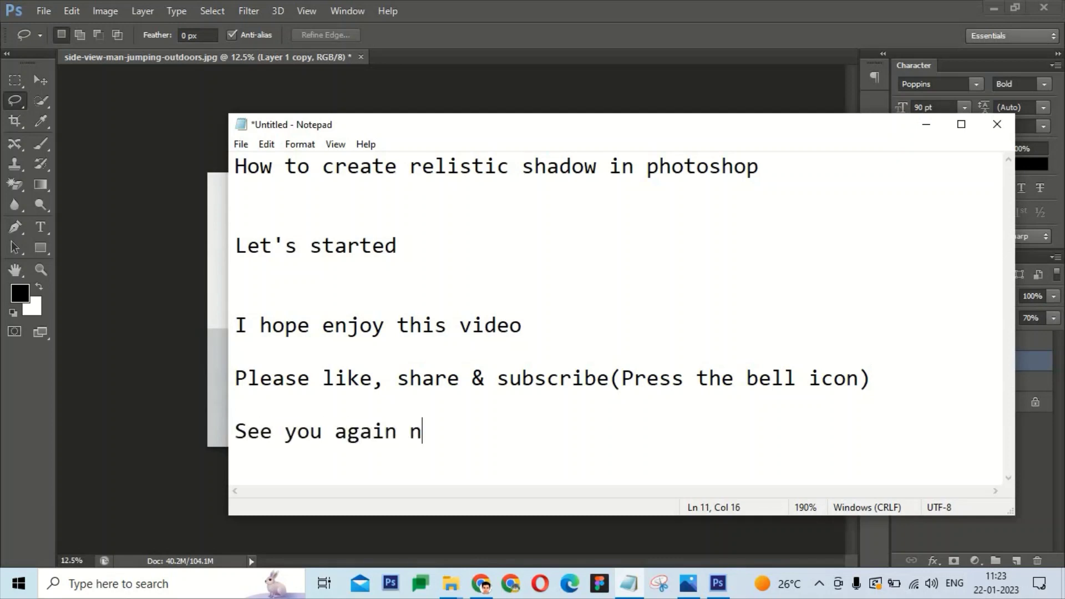
pyautogui.write('ext vieo')
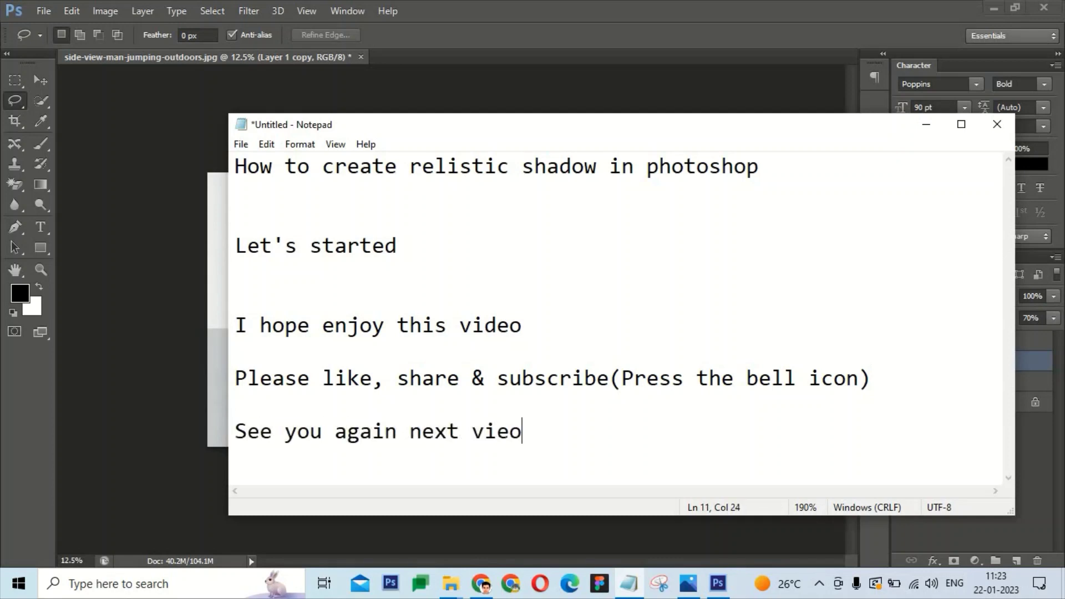
pyautogui.press('BackSpace')
pyautogui.press('BackSpace')
pyautogui.press('BackSpace')
pyautogui.write('ideo')
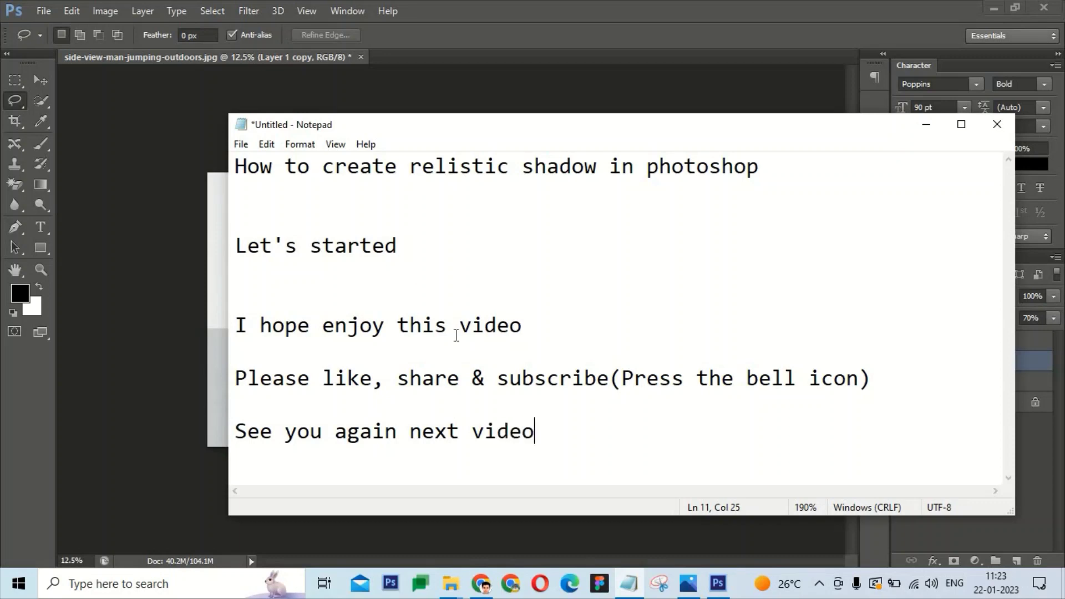